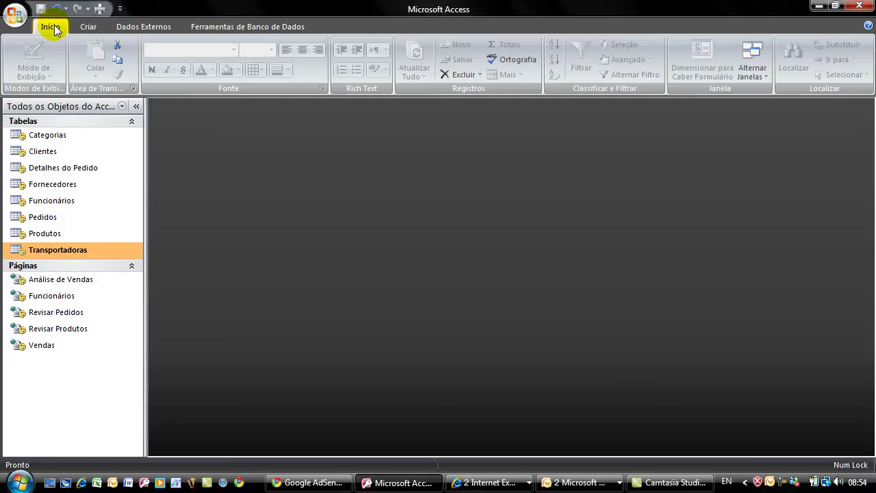
- Open the Clientes table maximized and copy the customer code ALFKI
double_click(12, 151)
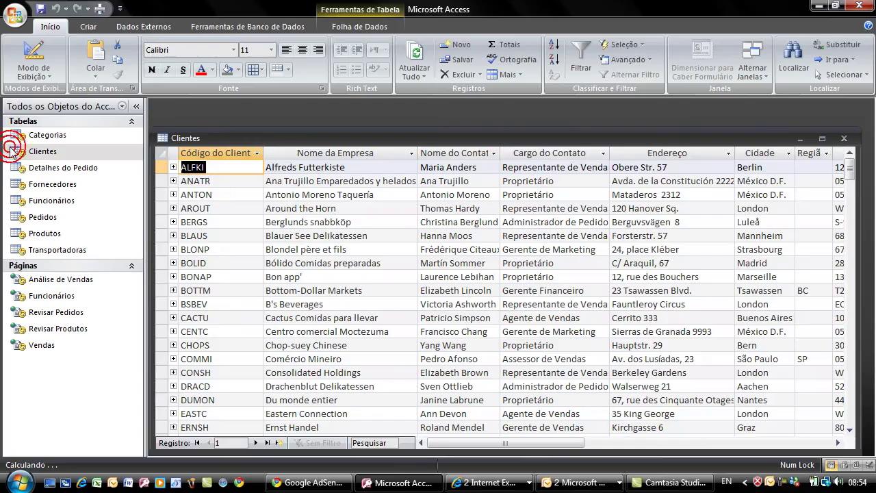
double_click(253, 137)
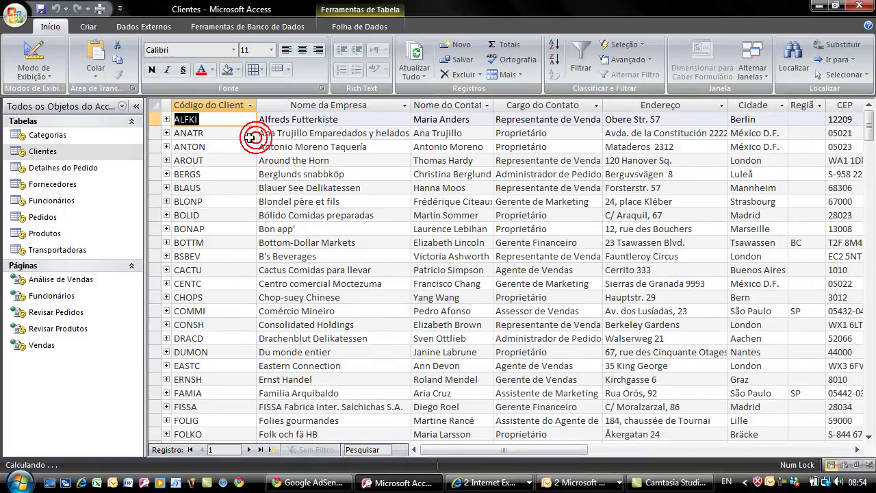
right_click(192, 122)
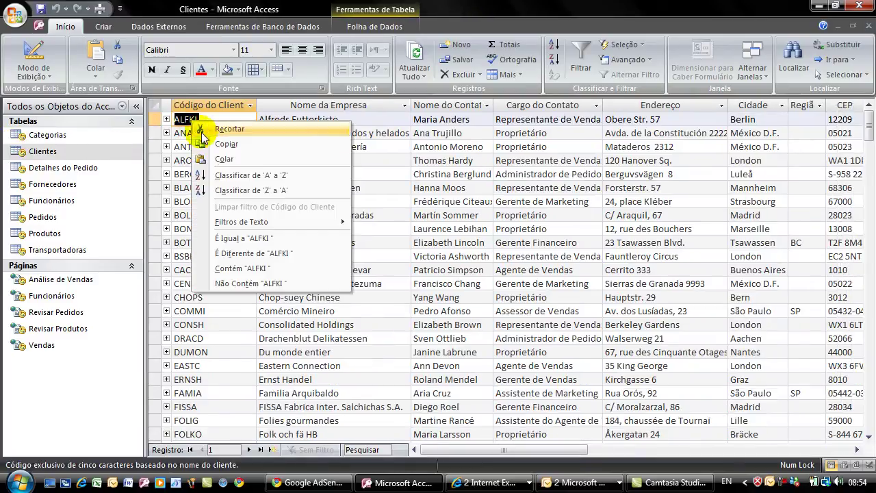
left_click(236, 151)
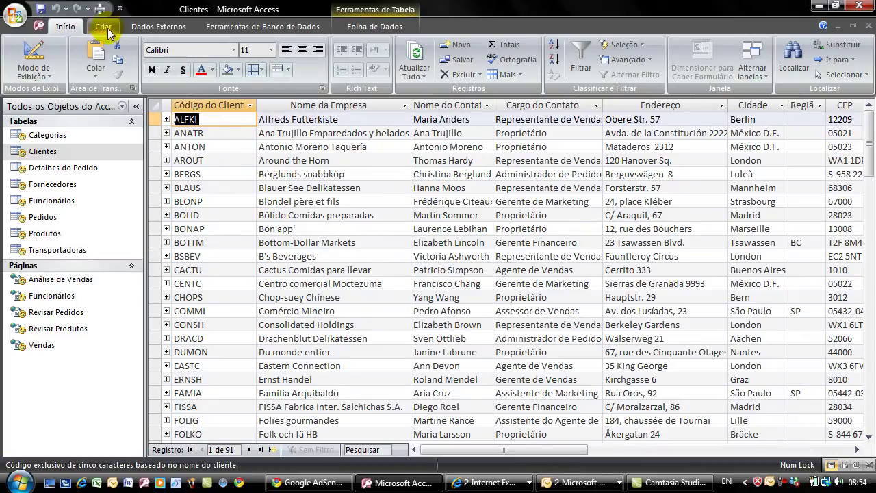
left_click(103, 28)
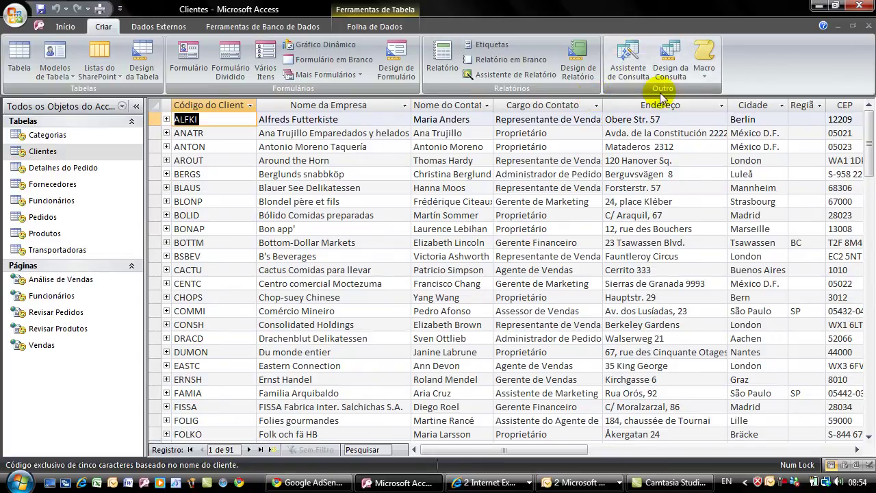
- Build a simple query with every Clientes field, keeping the default title Clientes Consulta
left_click(628, 65)
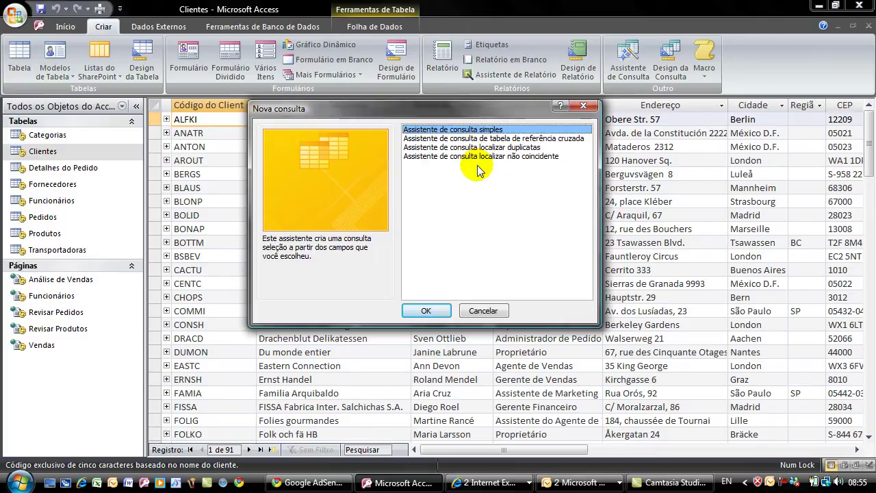
left_click(426, 311)
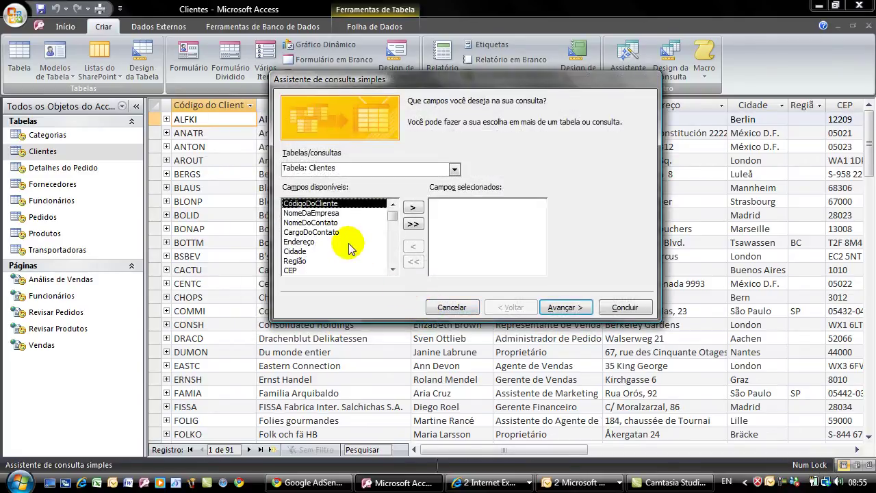
left_click(414, 207)
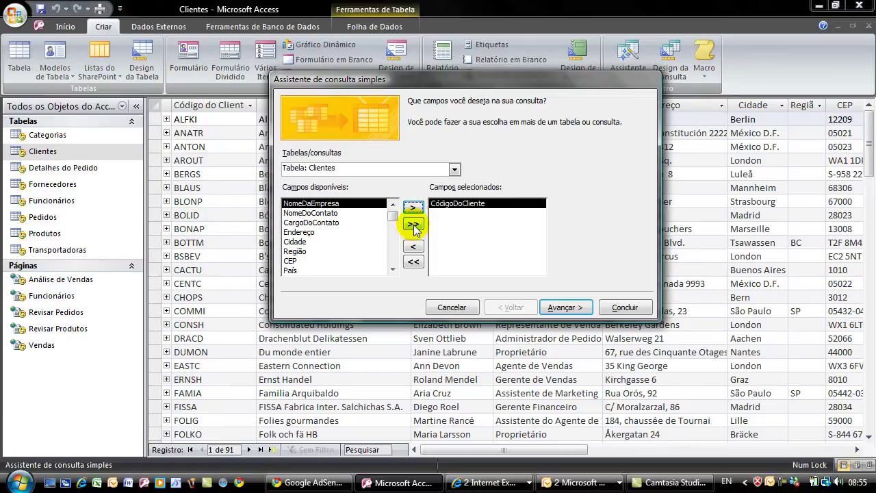
left_click(413, 224)
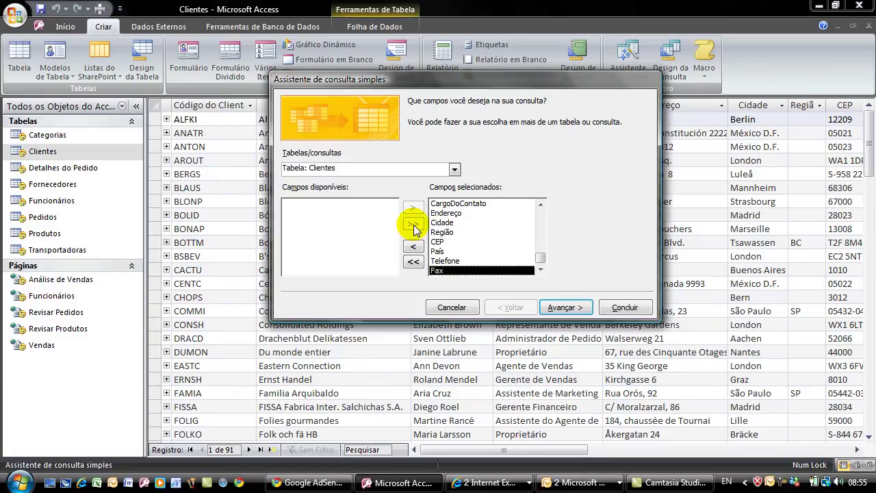
left_click(566, 308)
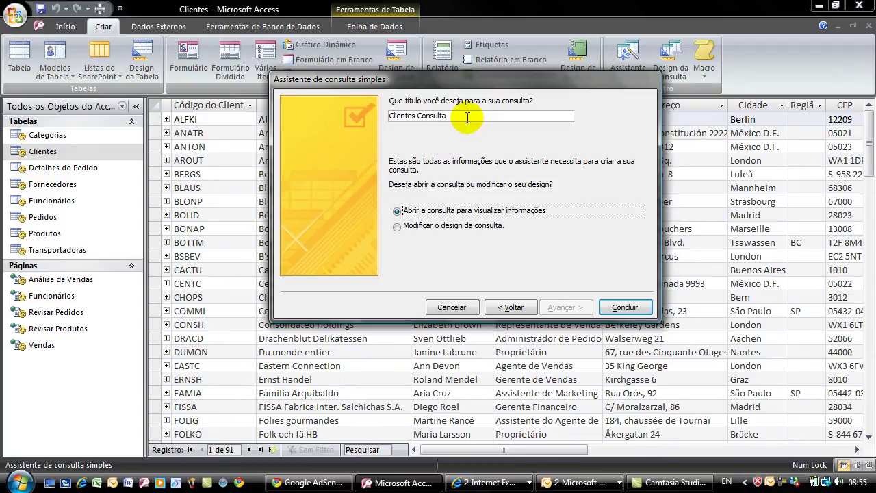
left_click(620, 308)
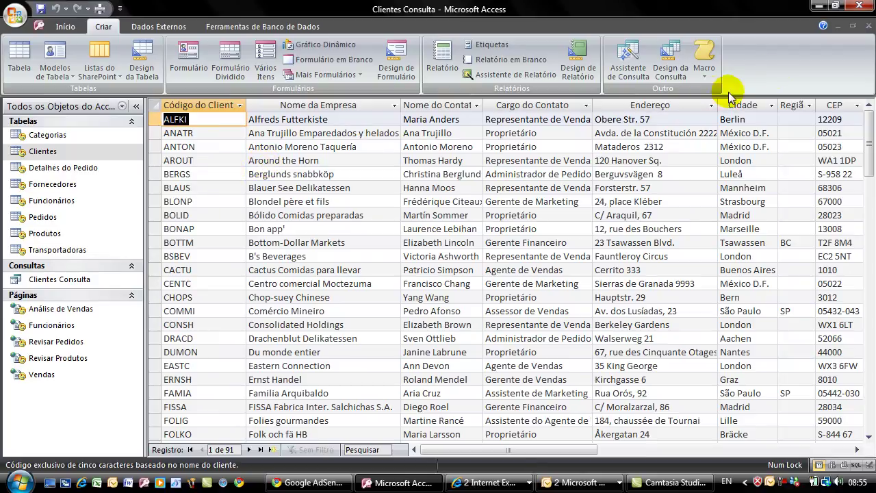
- Close the Clientes table window, leaving only the Clientes Consulta results open
left_click(852, 25)
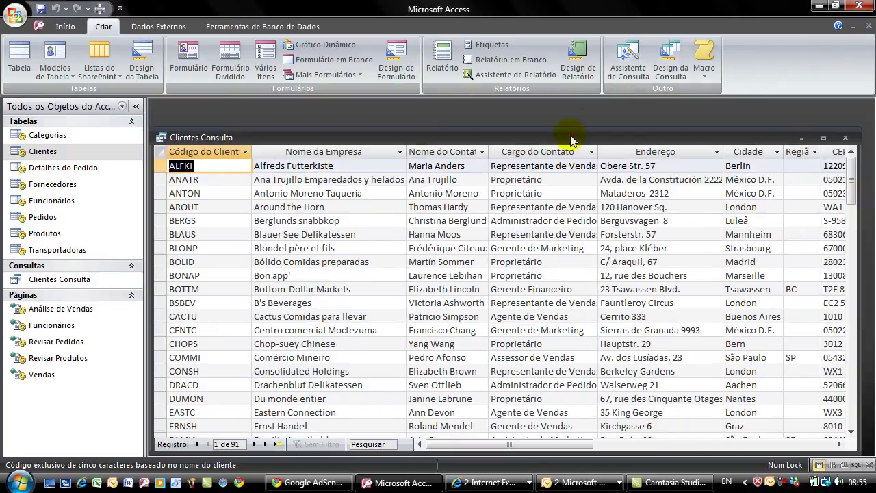
left_click_drag(572, 137, 611, 195)
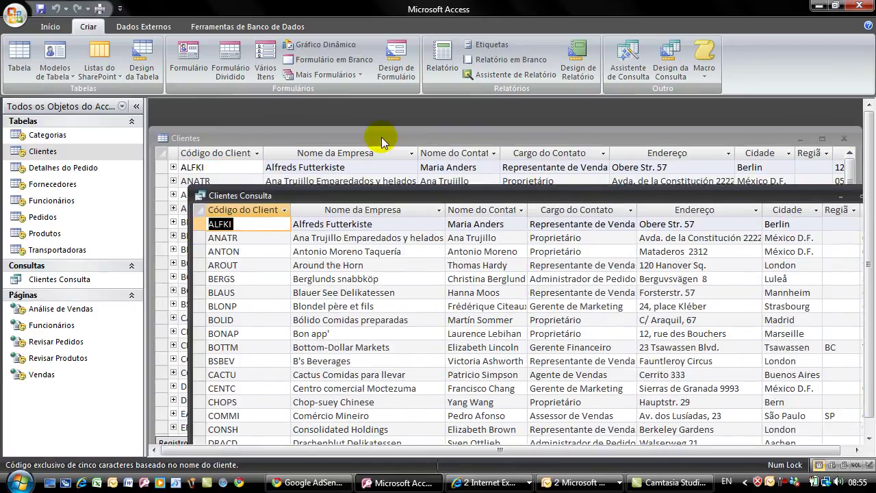
left_click(382, 139)
left_click_drag(741, 140, 751, 257)
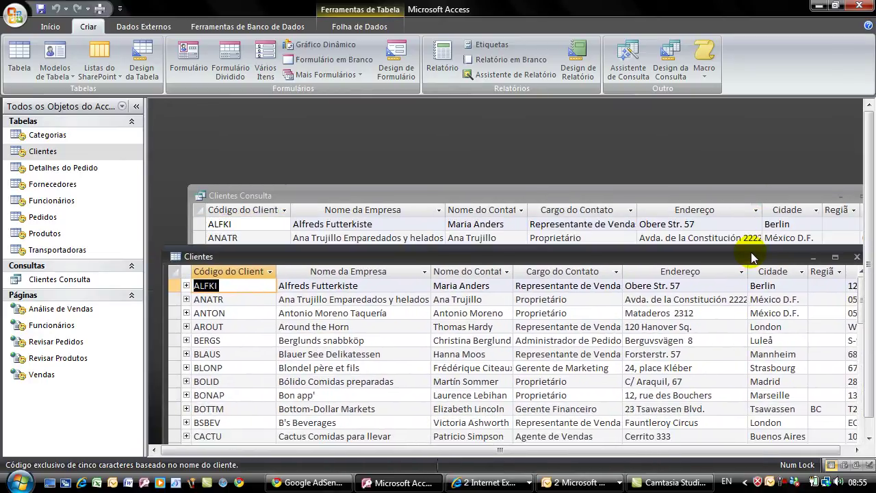
left_click(186, 286)
left_click(186, 286)
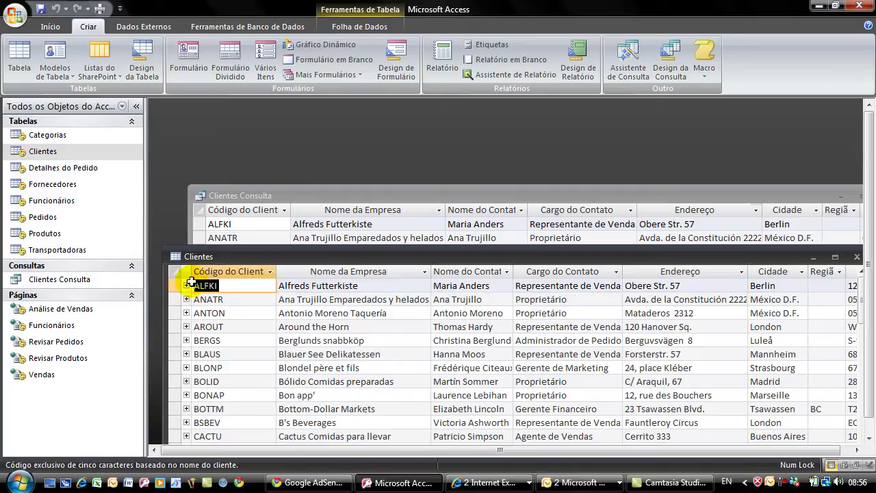
left_click_drag(585, 255, 470, 250)
left_click(737, 256)
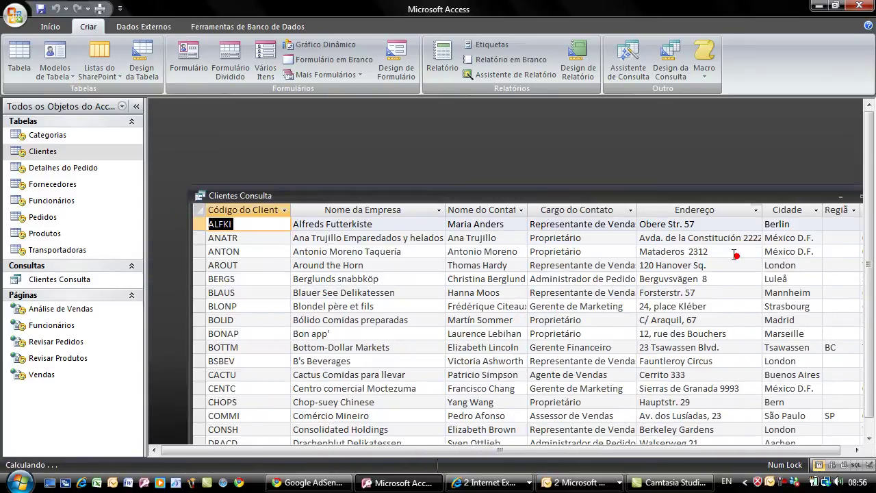
- Maximize Clientes Consulta and switch it to Design view
left_click_drag(642, 199, 612, 125)
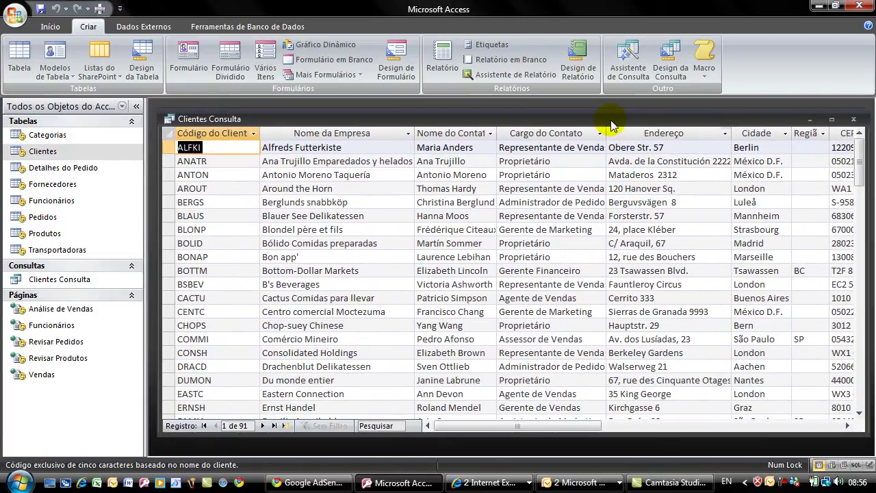
double_click(612, 122)
left_click(70, 27)
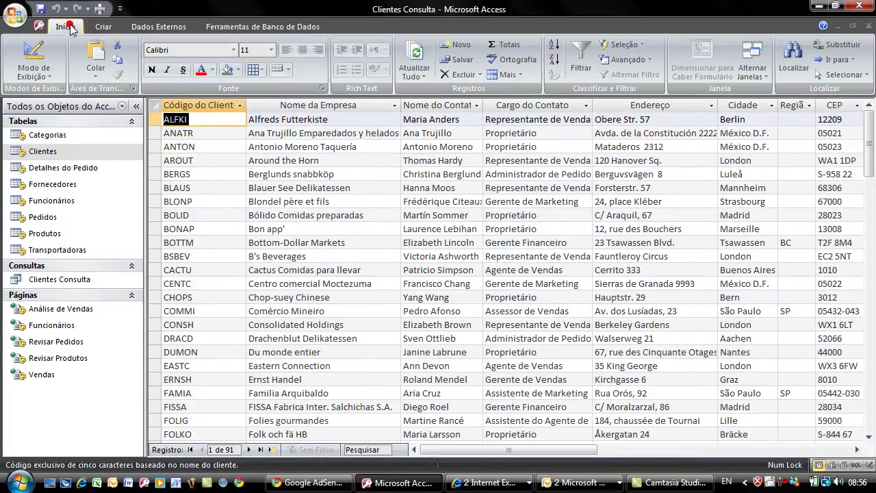
left_click(35, 54)
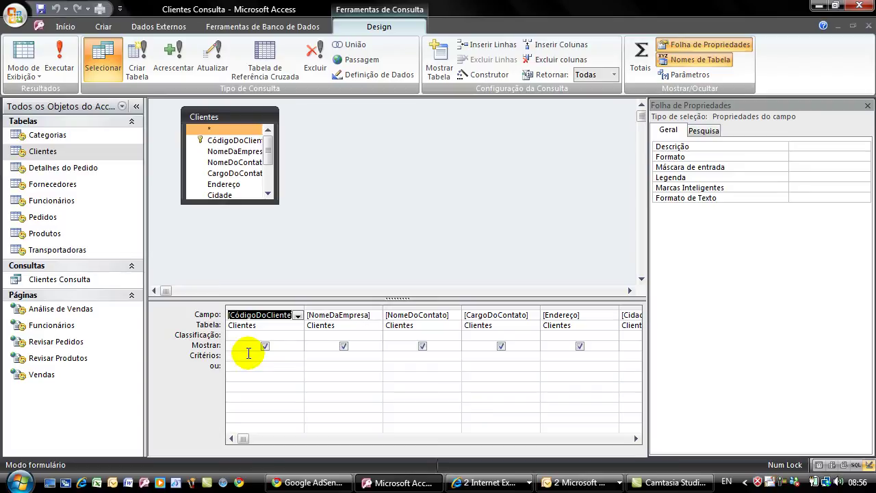
- Add the criterion ALFKI under CódigoDoCliente, run the query, and return to Design view
left_click(249, 354)
type("ALFKI")
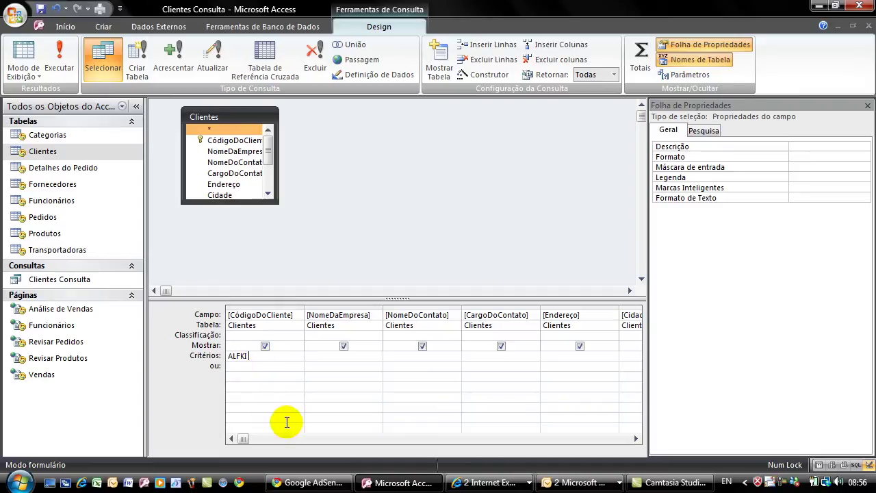
left_click(250, 365)
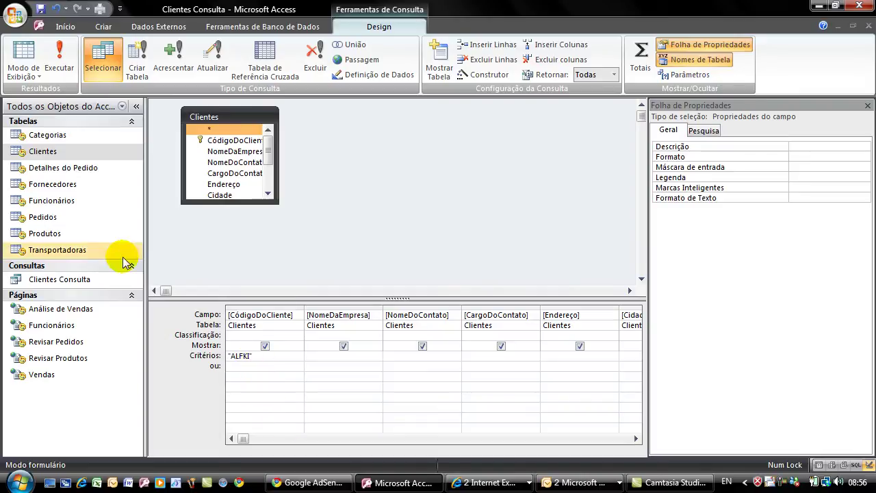
left_click(60, 54)
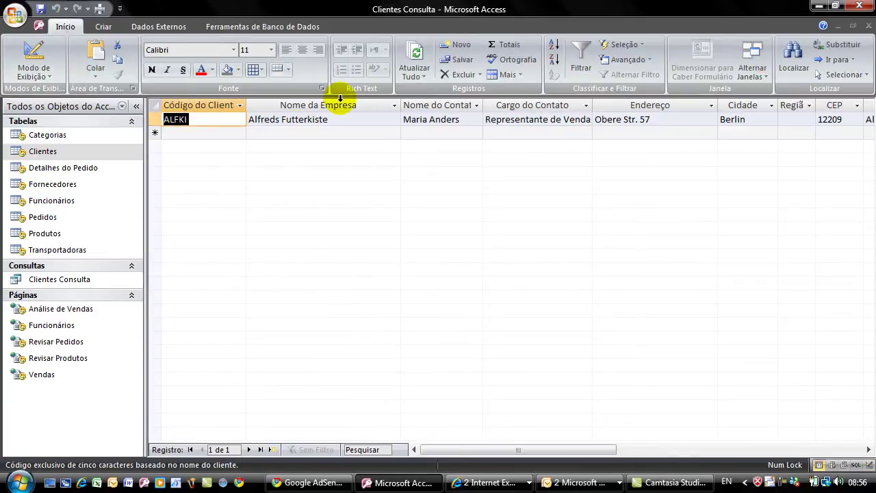
left_click(39, 56)
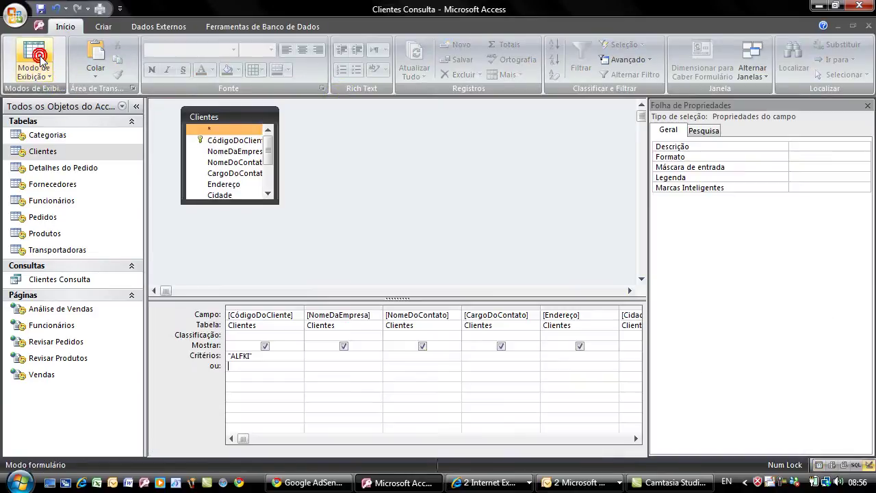
- Uncheck Mostrar for CódigoDoCliente so it is hidden but still filters on ALFKI
left_click_drag(502, 299, 518, 271)
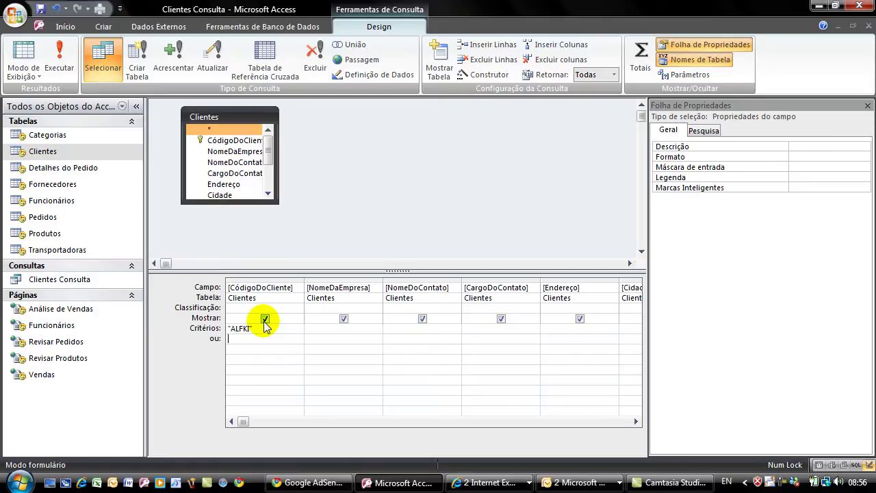
left_click(24, 54)
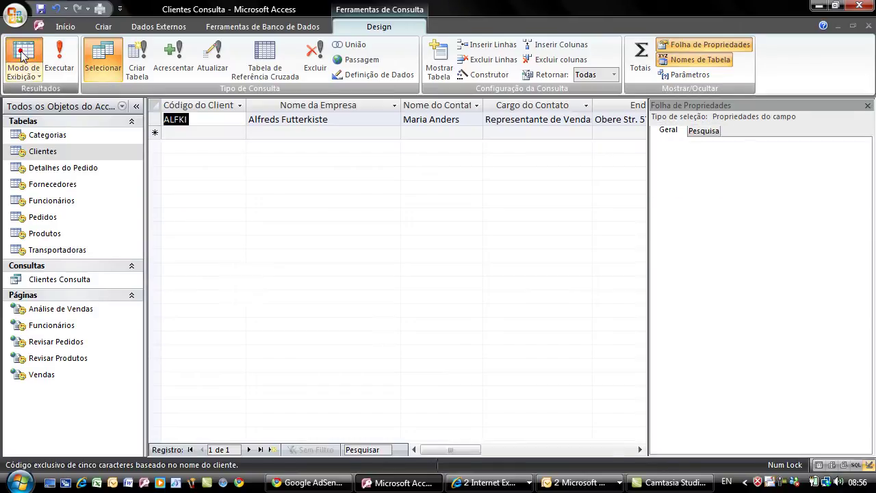
left_click(220, 107)
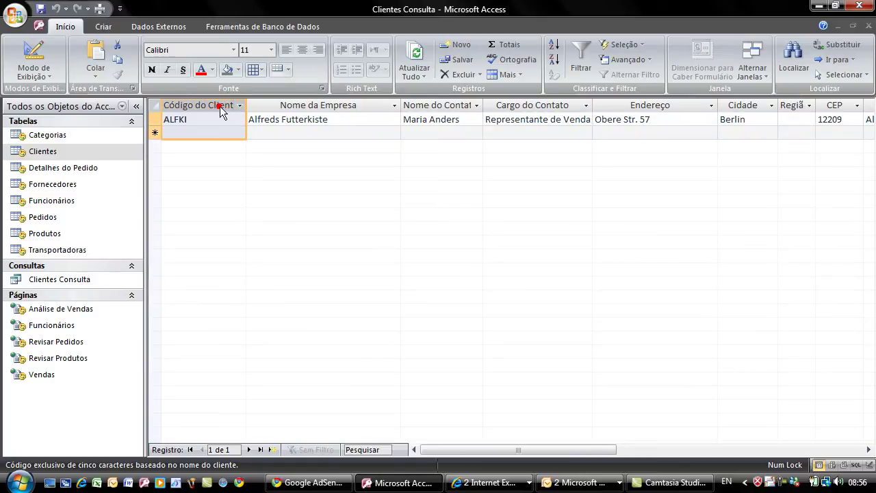
left_click(27, 57)
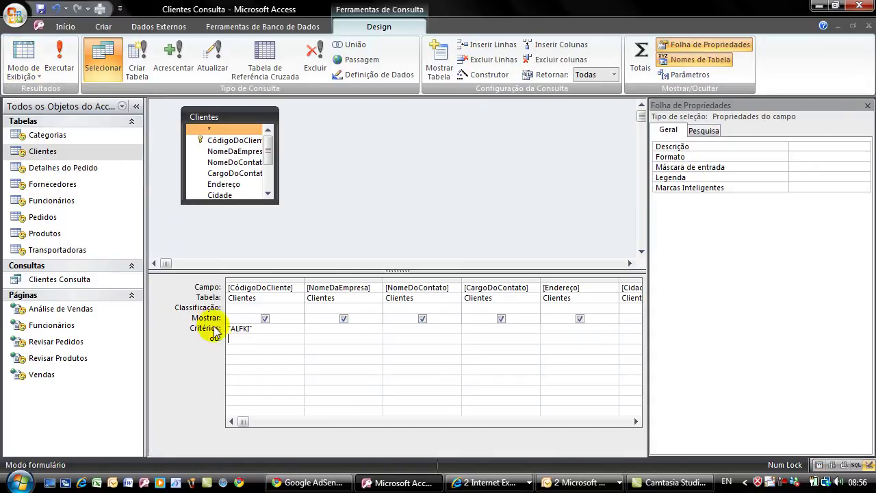
left_click(266, 318)
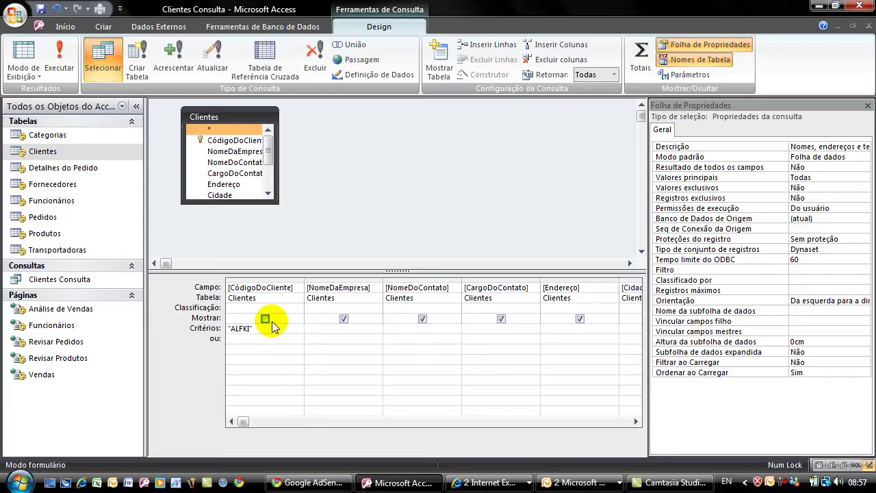
- Run the query to see the single Alfreds Futterkiste row, then switch back to Modo Design
left_click(59, 68)
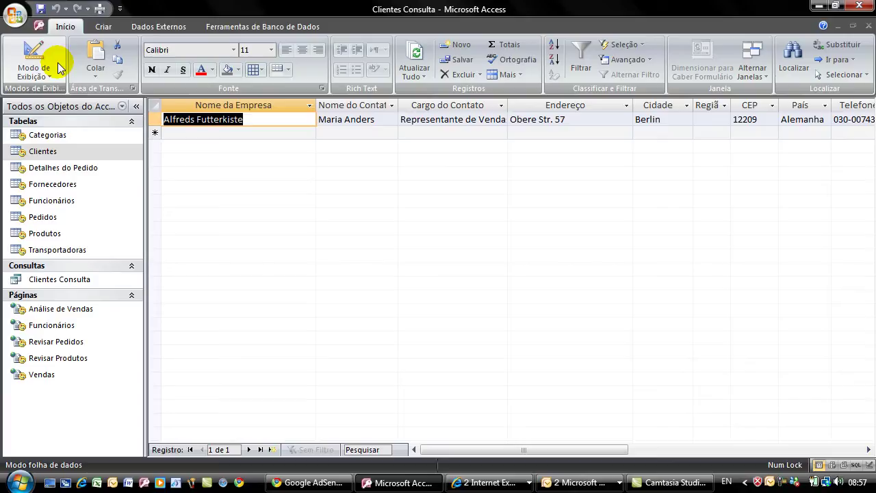
left_click(33, 72)
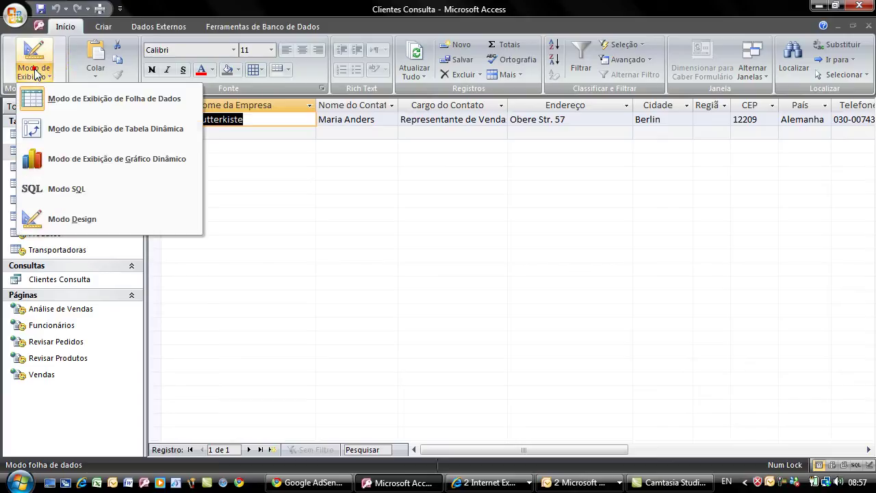
left_click(75, 216)
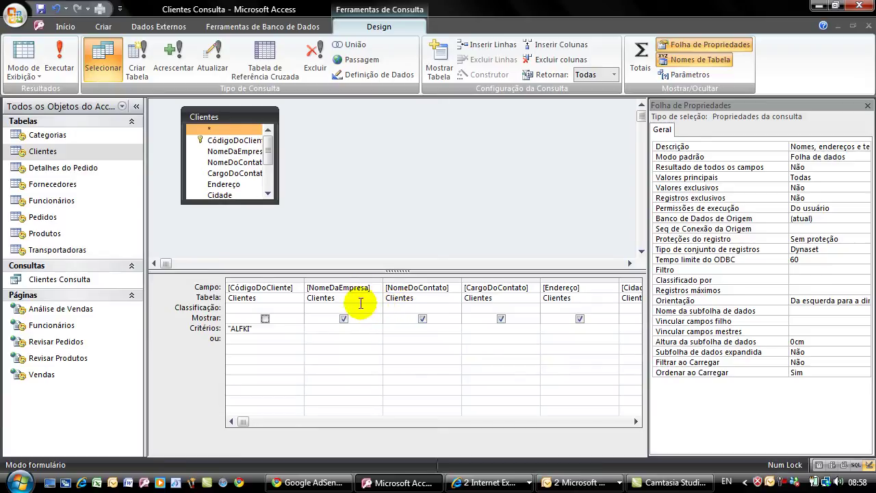
- Add the Categorias table to the query through Mostrar tabela
left_click(361, 298)
left_click(375, 299)
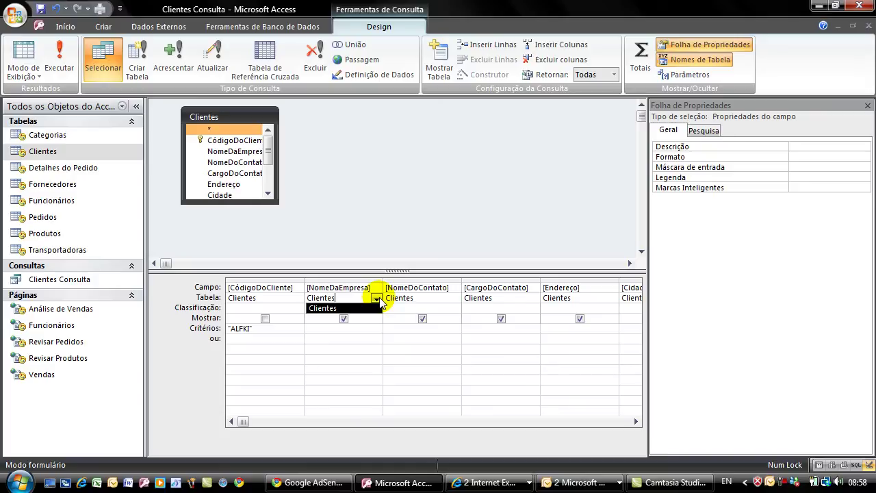
left_click(358, 201)
right_click(356, 175)
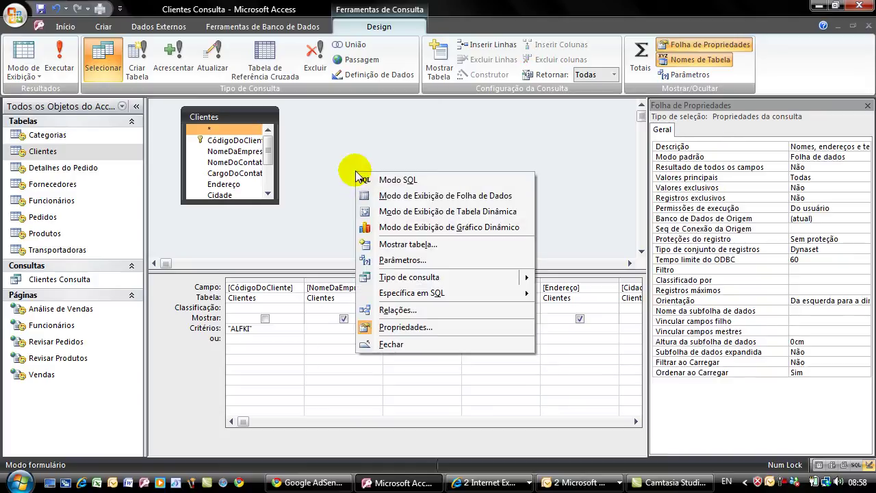
left_click(397, 244)
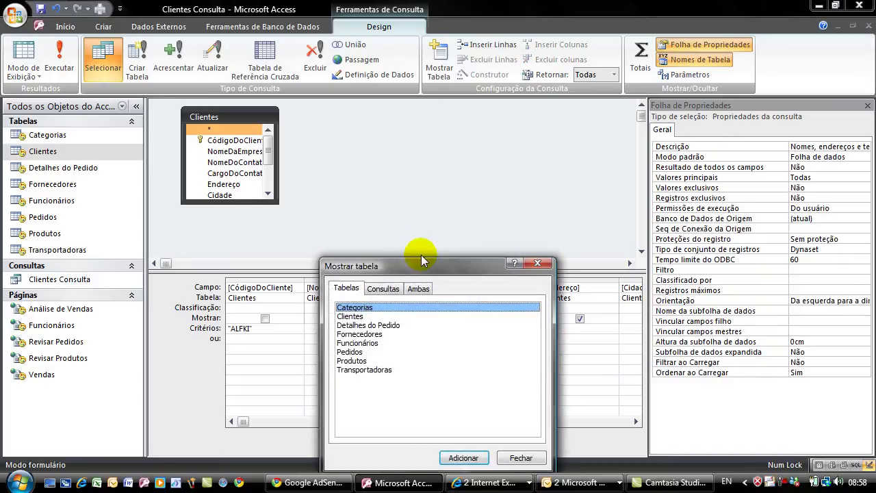
left_click_drag(421, 266, 576, 146)
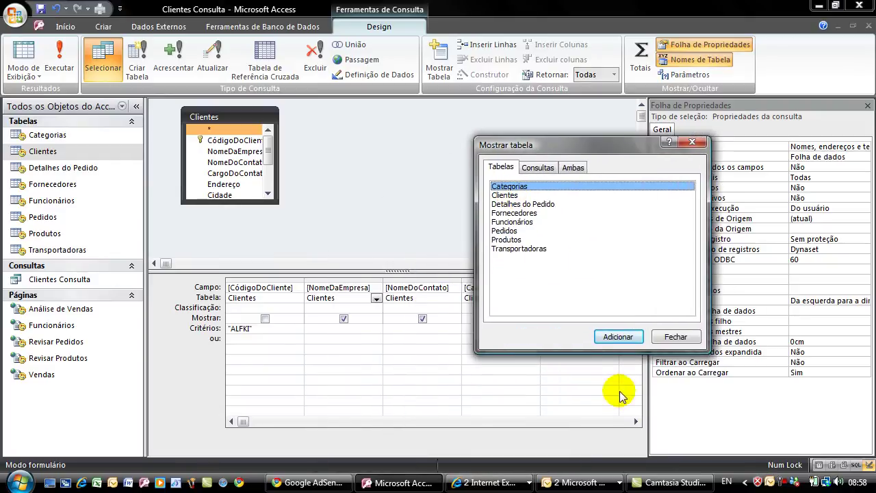
left_click(618, 337)
left_click(676, 337)
- Sort NomeDaEmpresa Crescente and view the eight resulting Alfreds Futterkiste rows
left_click(377, 298)
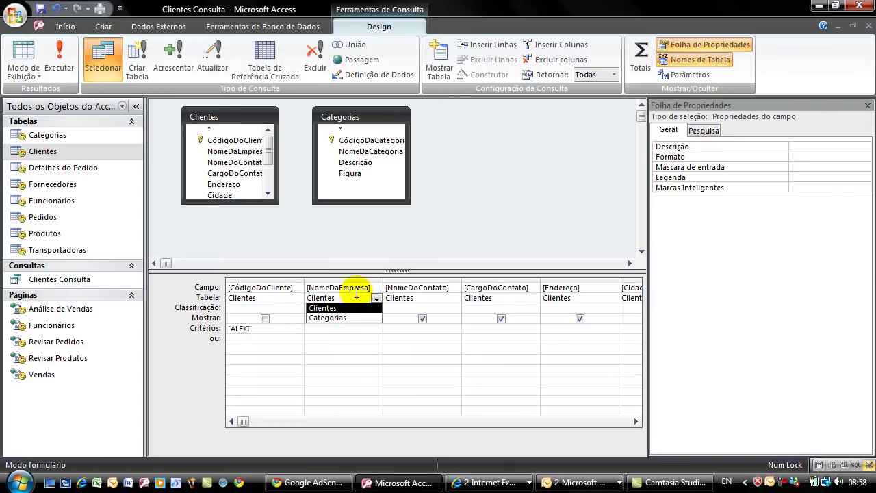
left_click(377, 288)
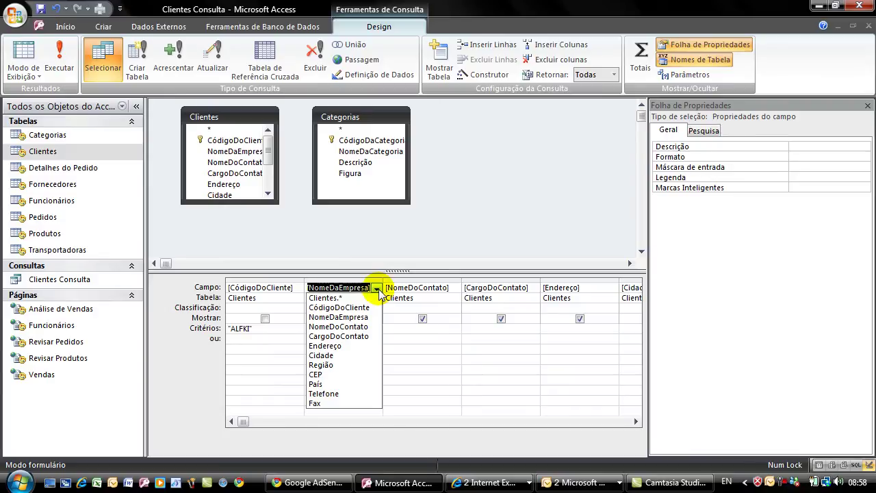
left_click(358, 118)
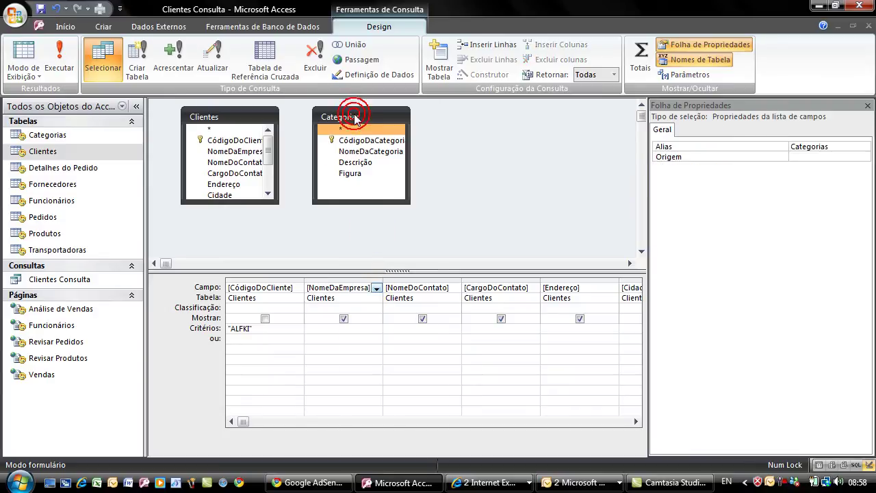
left_click(345, 308)
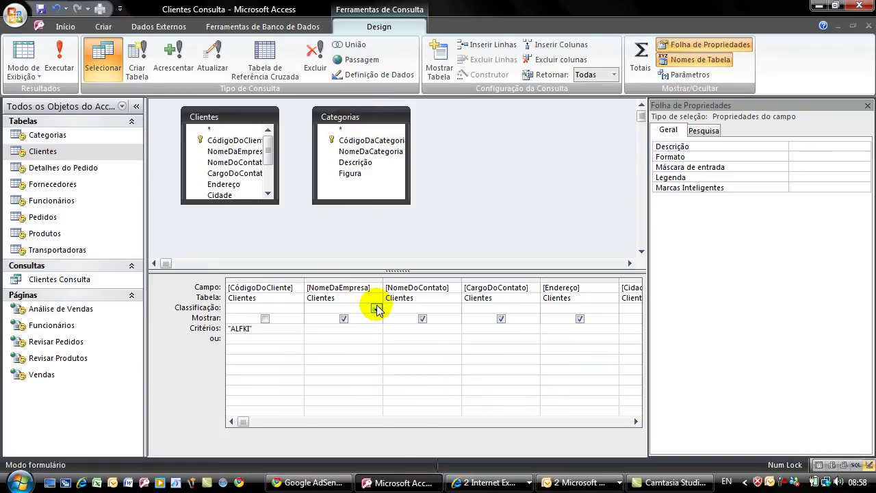
left_click(376, 306)
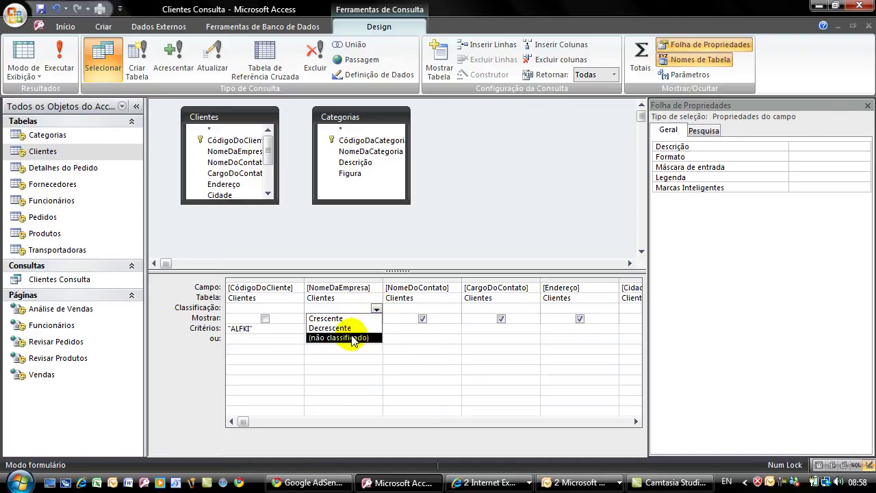
left_click(340, 319)
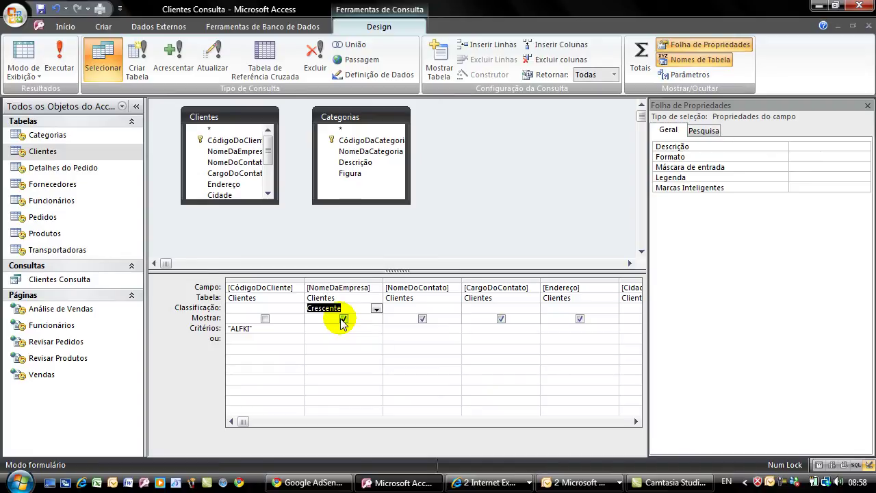
left_click(290, 329)
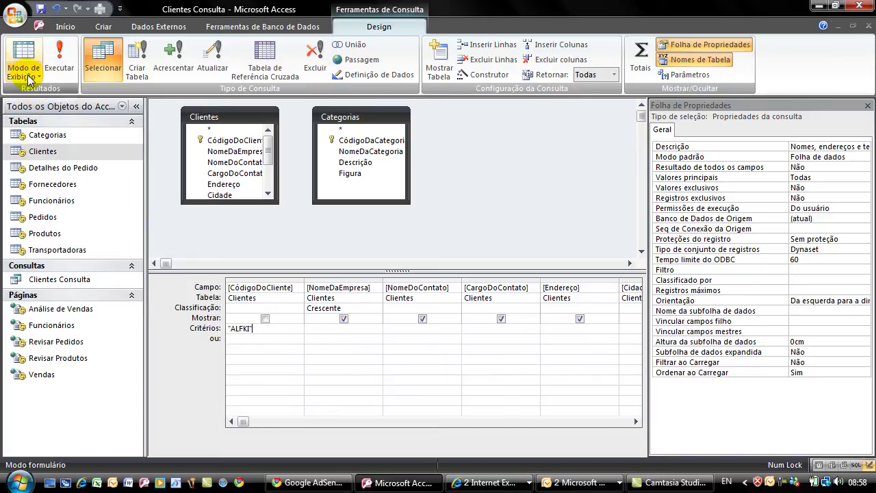
left_click(23, 53)
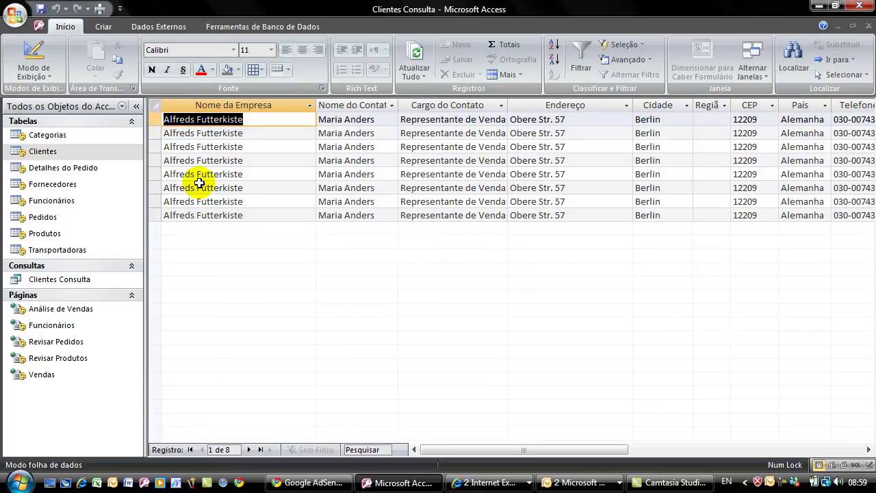
left_click(19, 483)
- Launch Data Sources (ODBC) from Control Panel's Administrative Tools
left_click(213, 385)
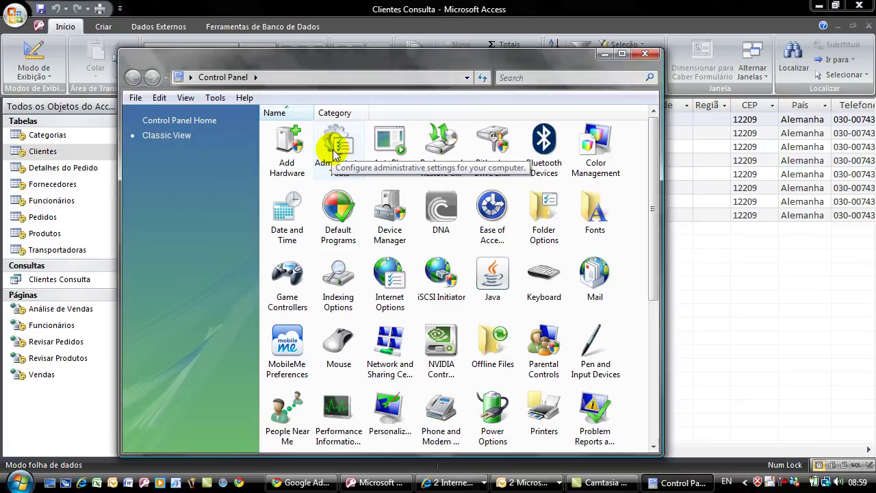
double_click(334, 152)
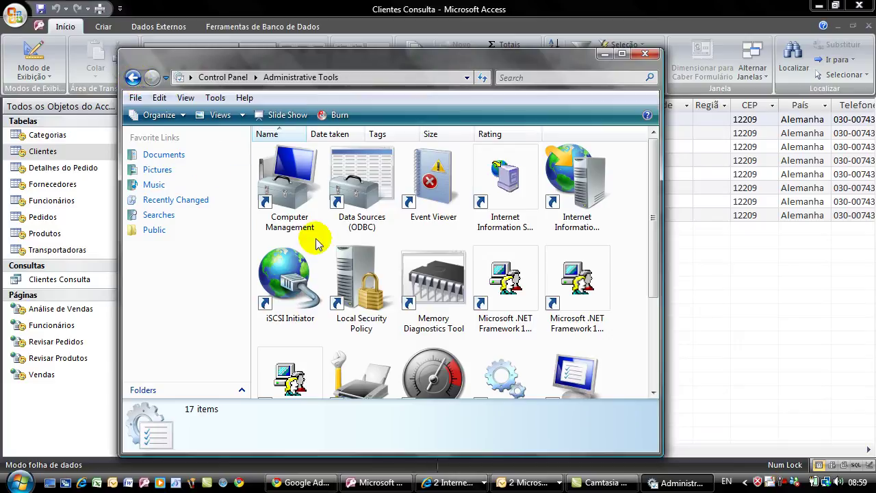
left_click(363, 196)
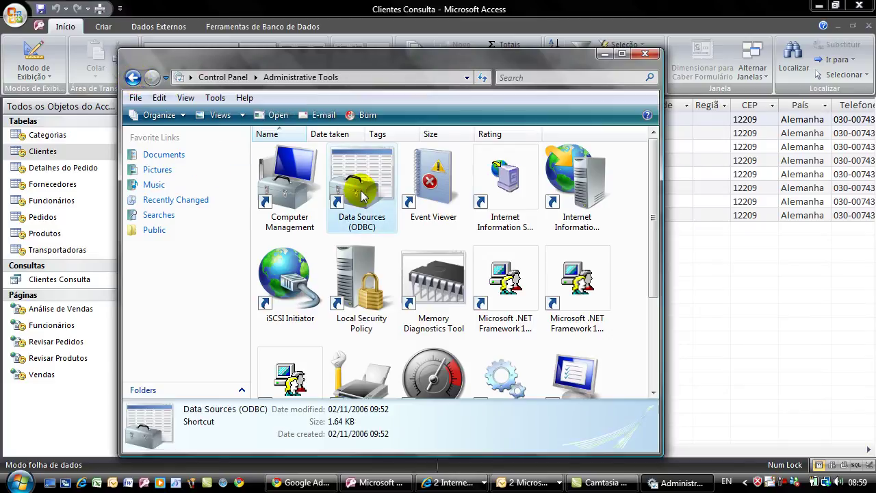
double_click(363, 196)
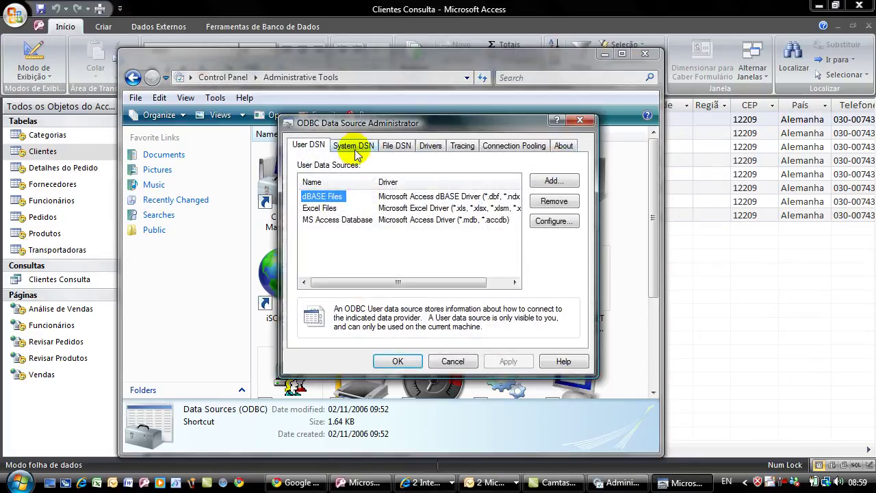
- Start a new System DSN using the SQL Server driver
left_click(353, 146)
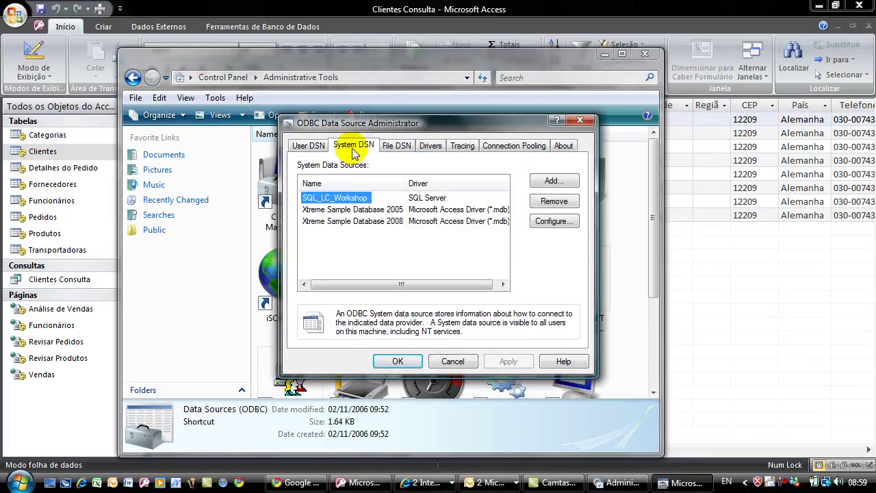
left_click(554, 180)
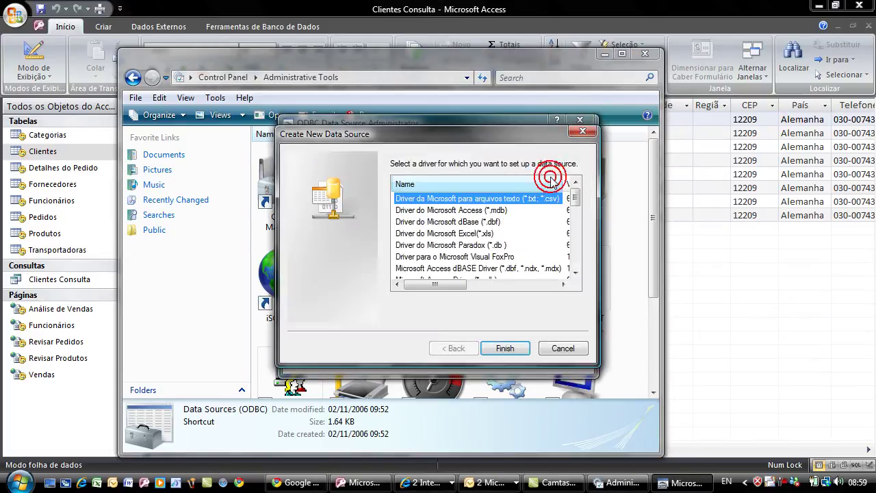
left_click(574, 265)
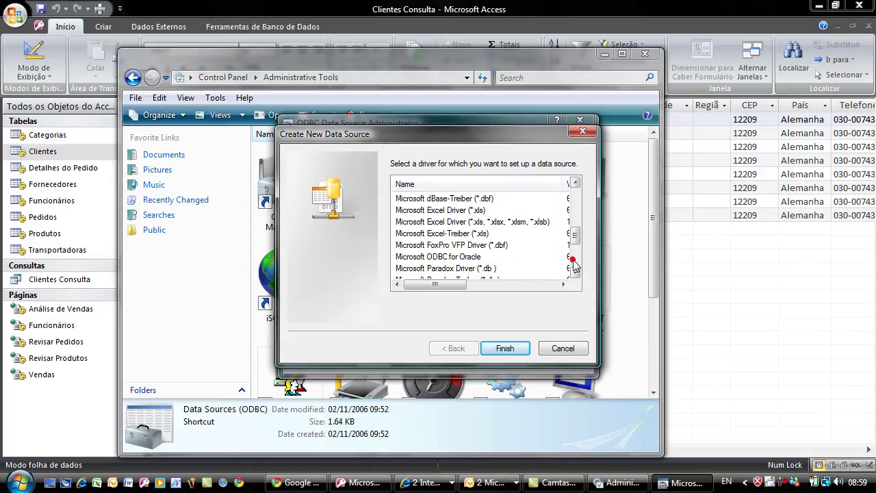
left_click(411, 269)
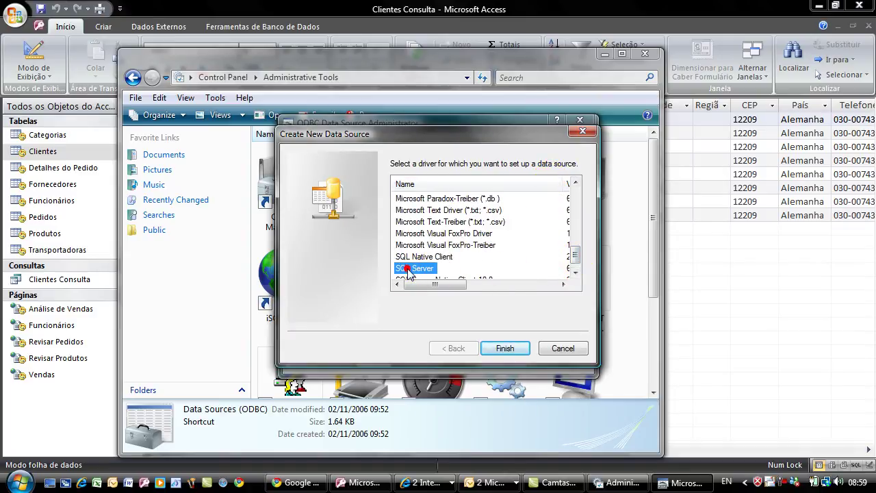
left_click(510, 349)
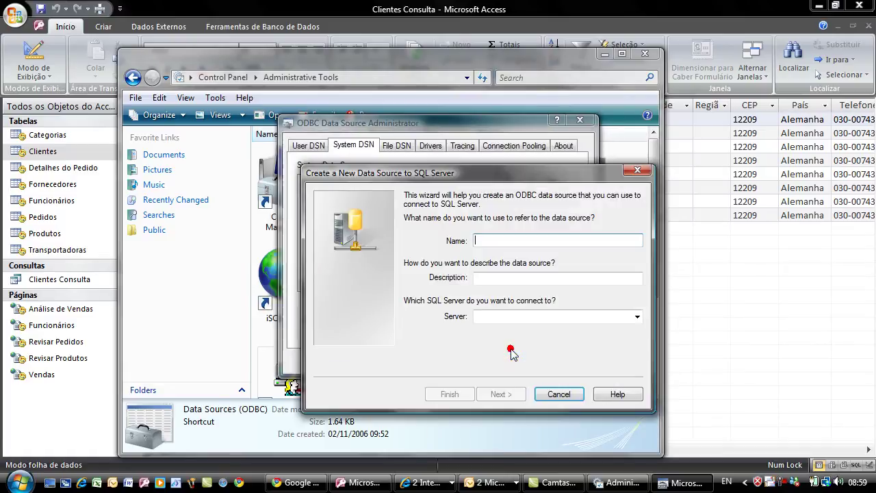
- Name the data source SQL_Teste with server localvista\cursosjb and continue
left_click(478, 238)
type("SQL_Teste")
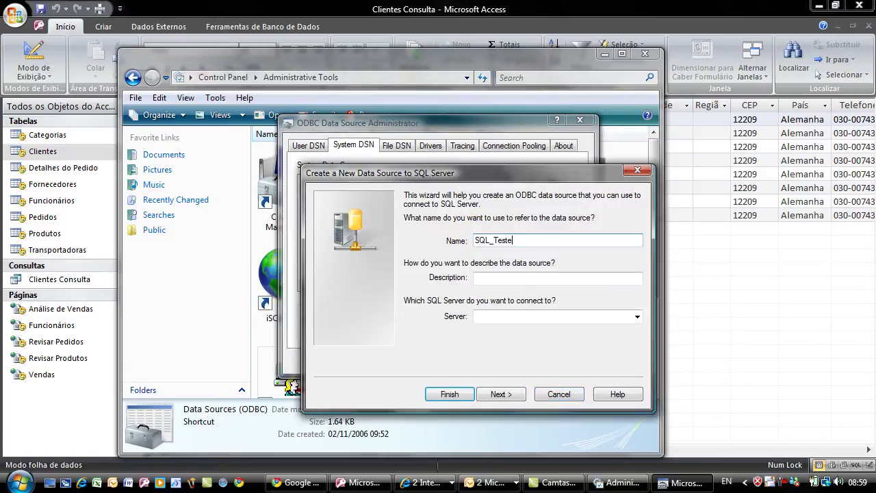
left_click(597, 317)
type("lo")
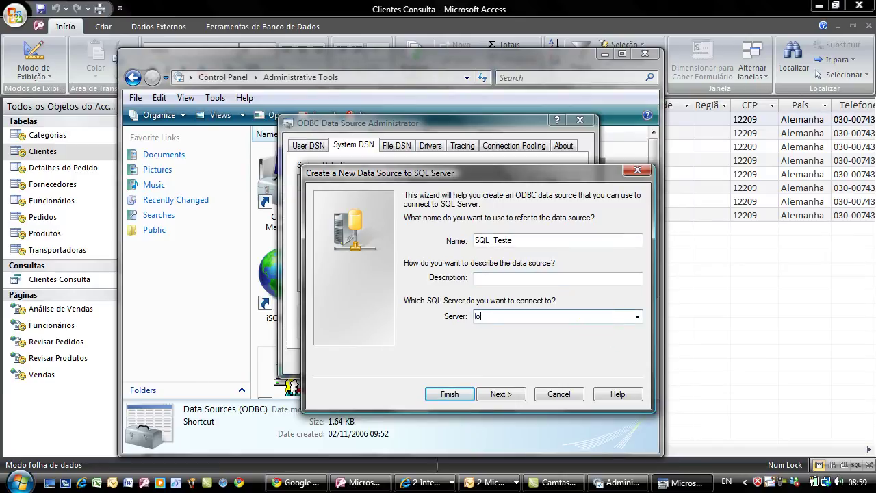
type("calis")
key("BackSpace")
key("BackSpace")
type("vista\\cursosjb")
left_click(513, 394)
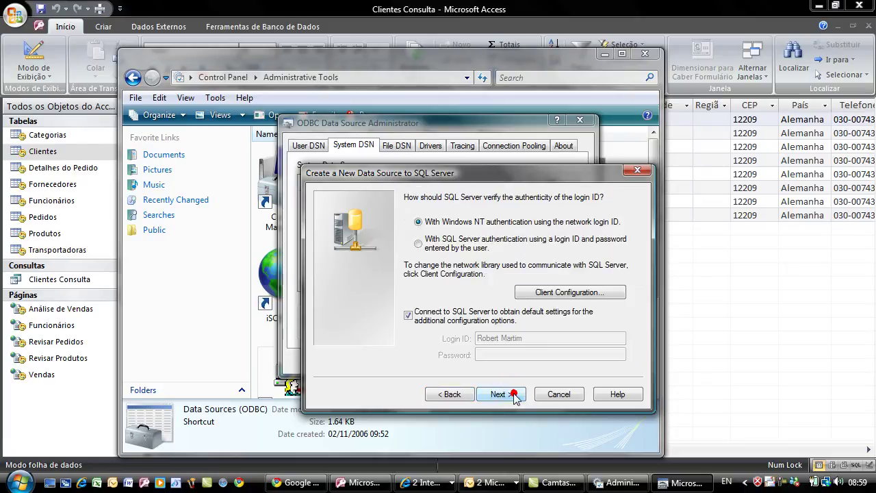
- Use SQL Server authentication, entering the login ID and password
left_click(442, 246)
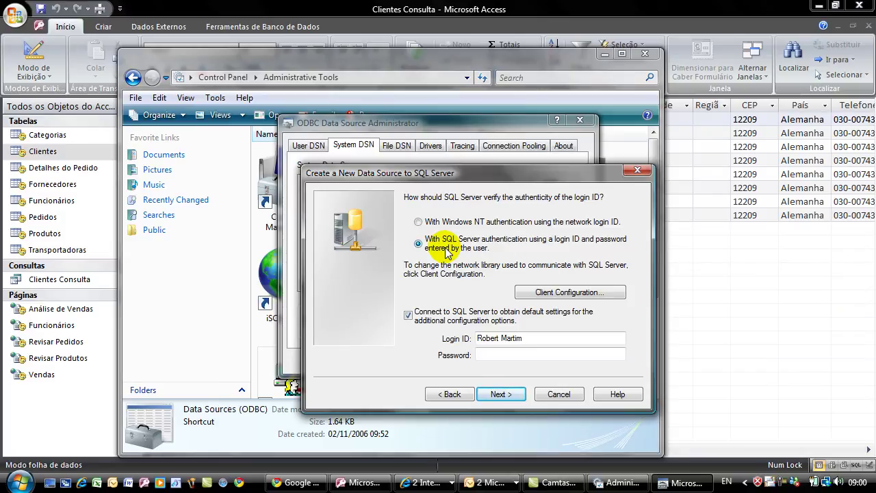
left_click_drag(542, 336, 465, 322)
key("Tab")
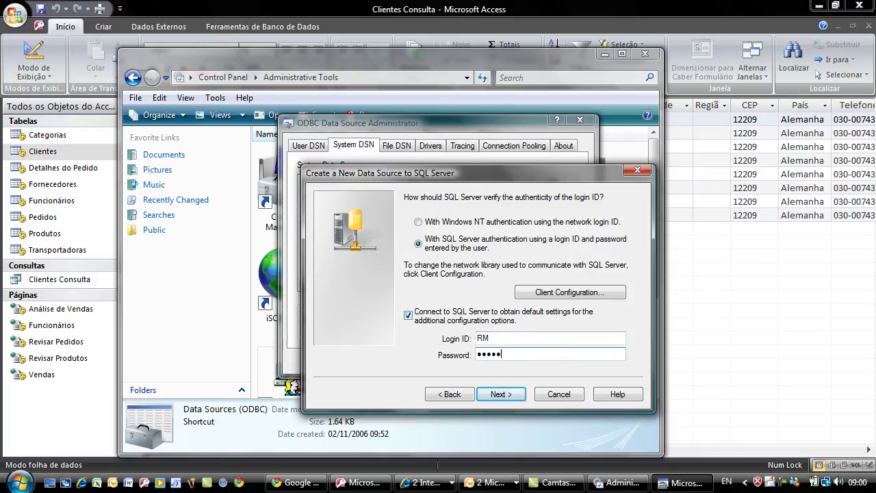
left_click(517, 394)
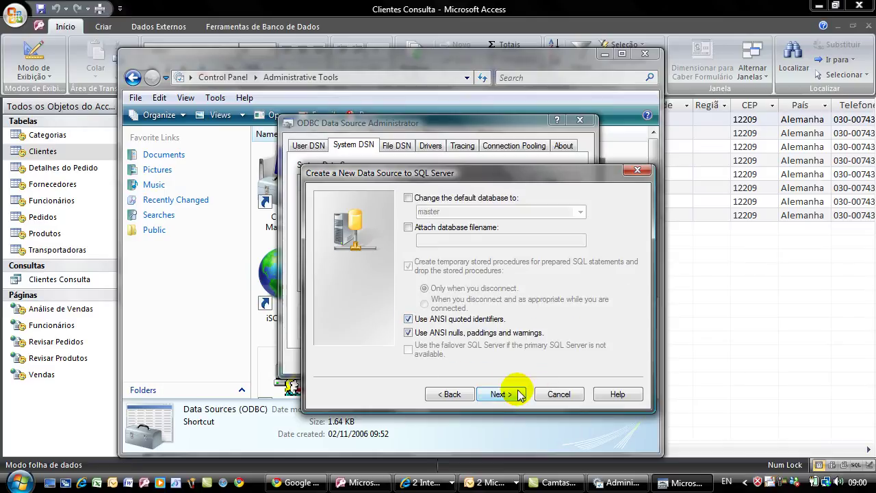
- Set the default database to NorthwindSQL_English and finish the DSN setup
left_click(409, 199)
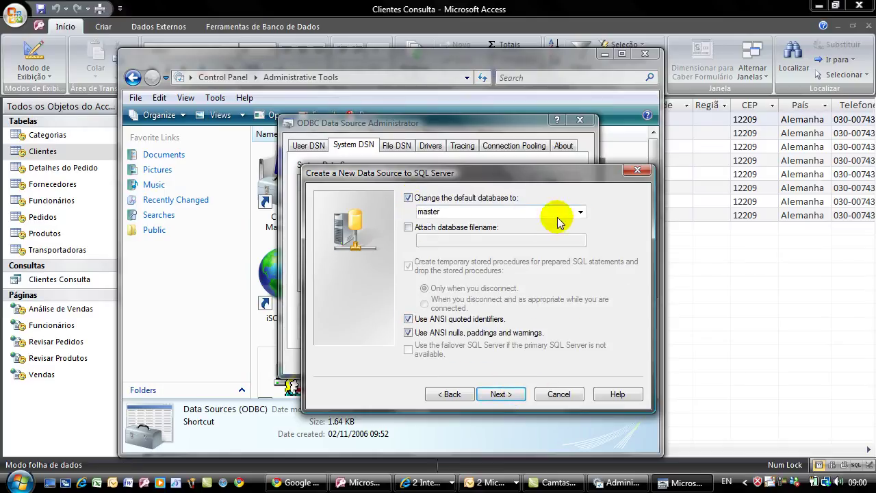
left_click(580, 211)
left_click(459, 260)
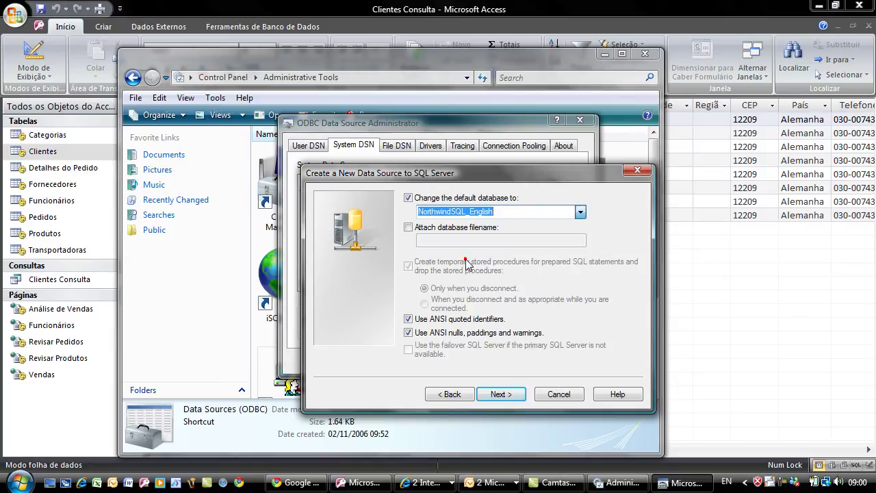
left_click(507, 394)
left_click(506, 395)
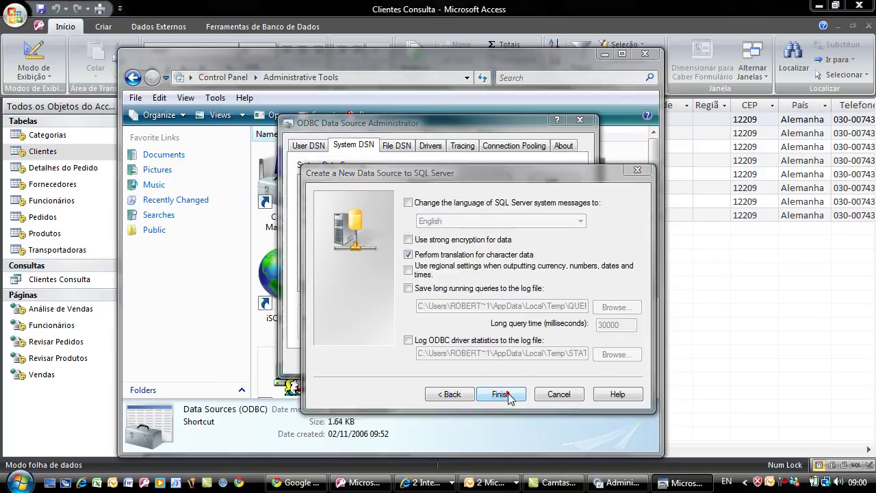
- Test the SQL_Teste connection, confirm it, and close the ODBC administrator and Administrative Tools
left_click(414, 401)
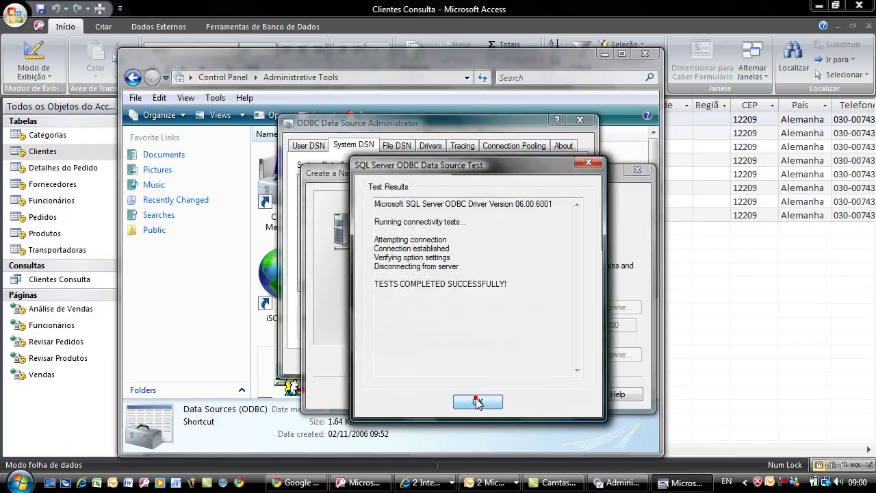
left_click(478, 402)
left_click(524, 403)
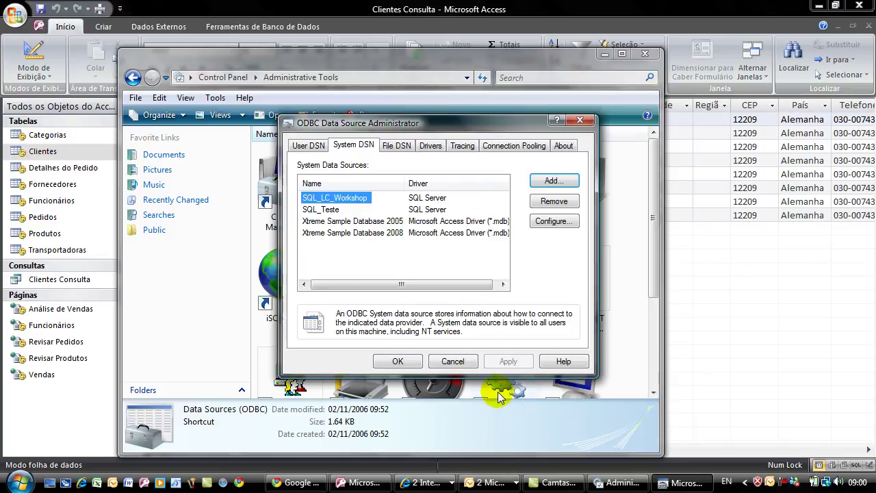
left_click(331, 208)
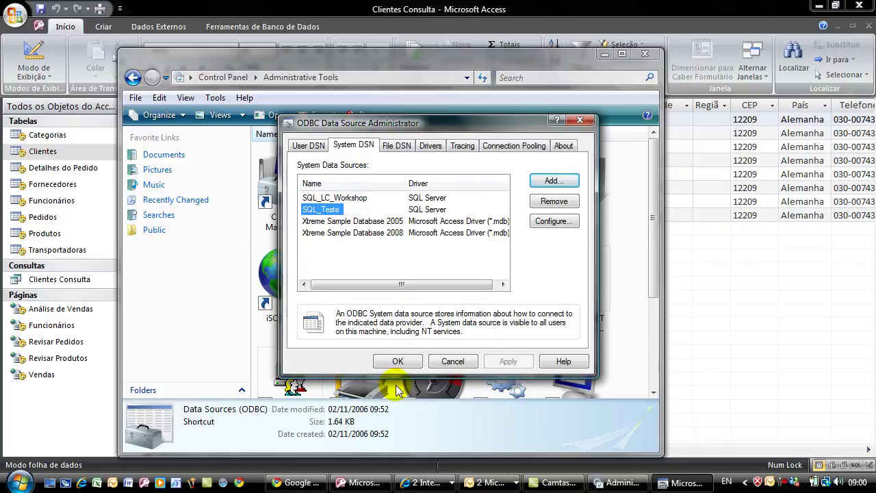
left_click(399, 361)
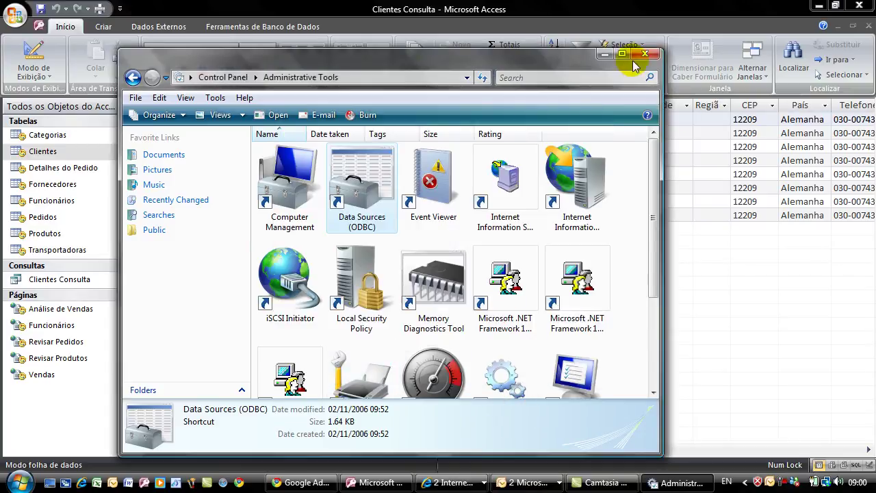
left_click(645, 54)
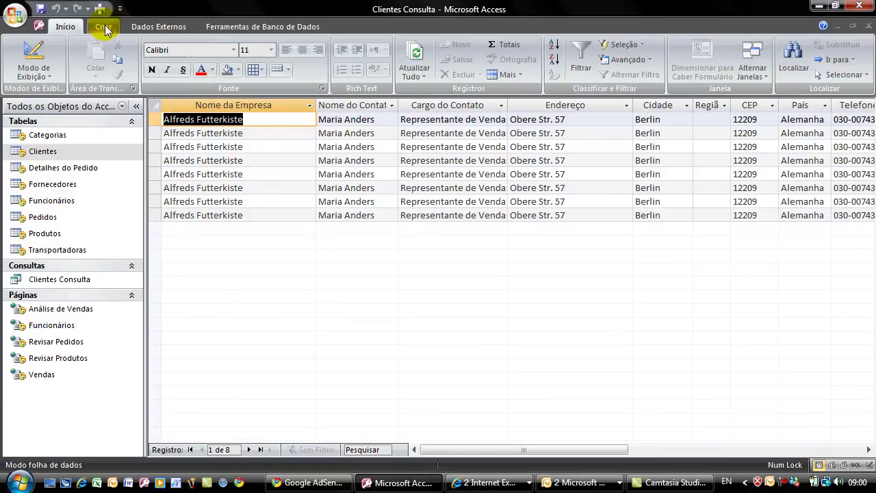
- Start an ODBC database import set to link to the data source with a linked table
left_click(152, 26)
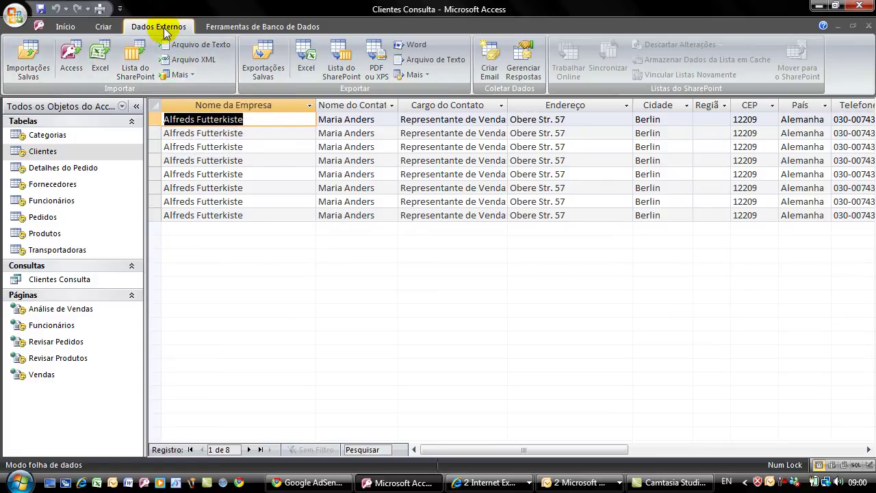
left_click(183, 74)
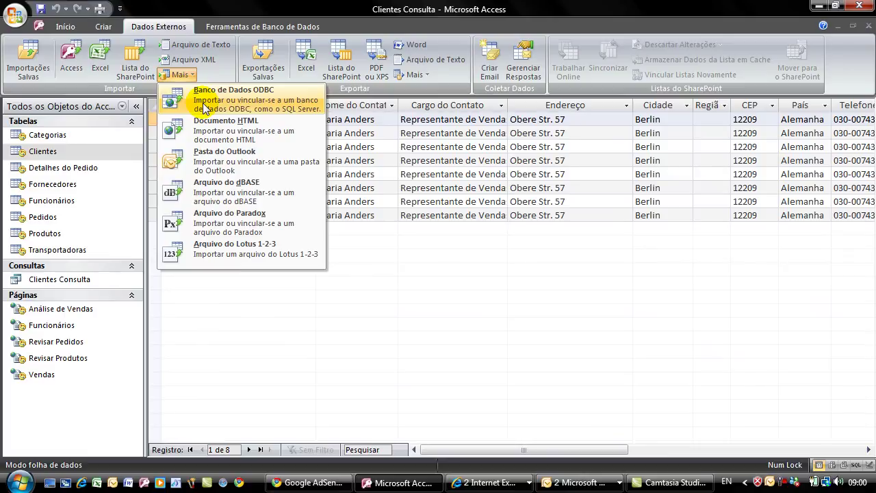
left_click(203, 103)
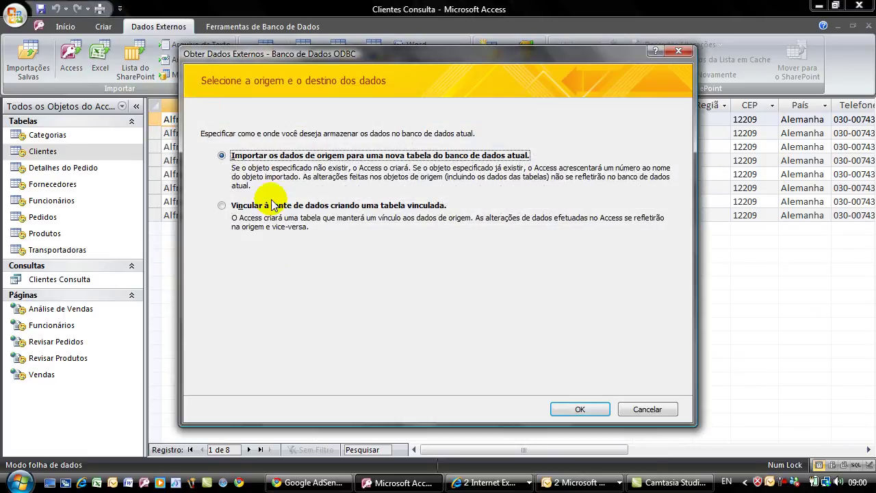
left_click(270, 205)
left_click(580, 410)
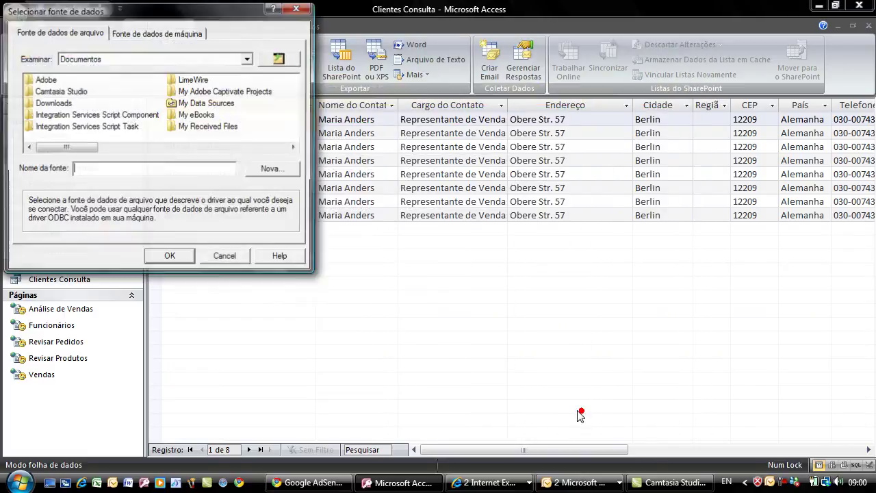
- Choose SQL_Teste from the machine data sources as the connection
left_click_drag(115, 12, 142, 41)
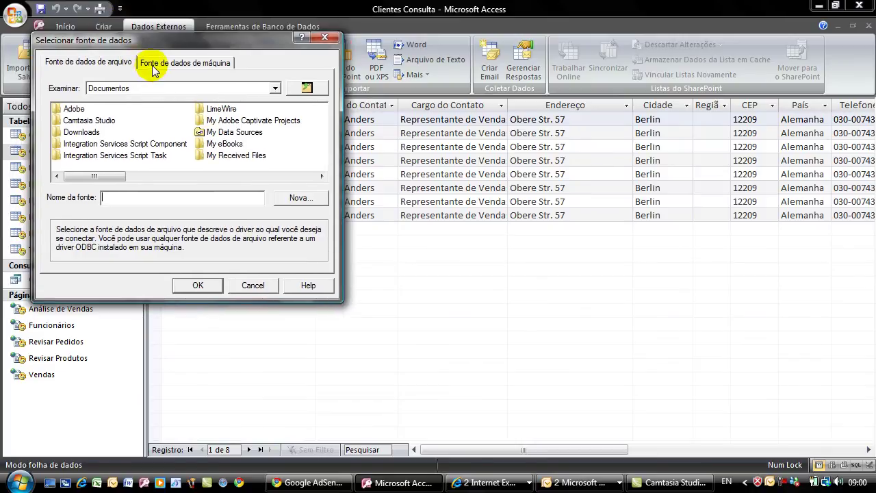
left_click(151, 65)
left_click(87, 134)
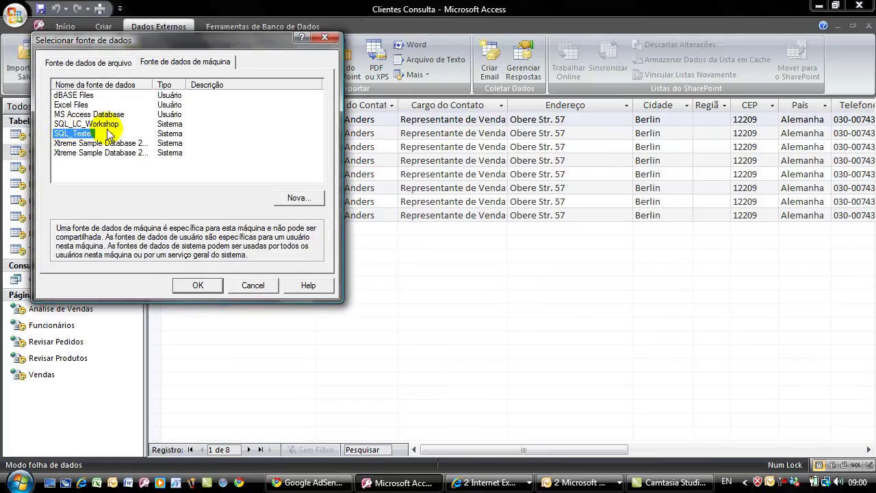
left_click(201, 286)
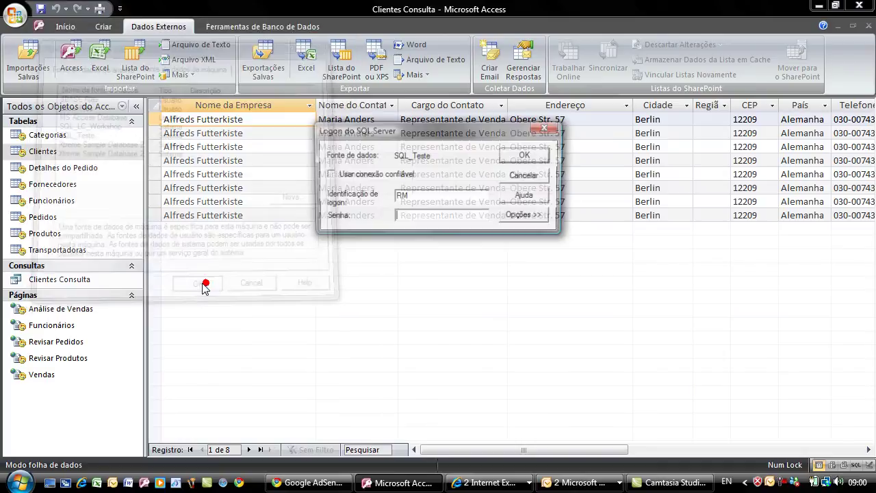
- Log on to SQL Server with the account password
type("***")
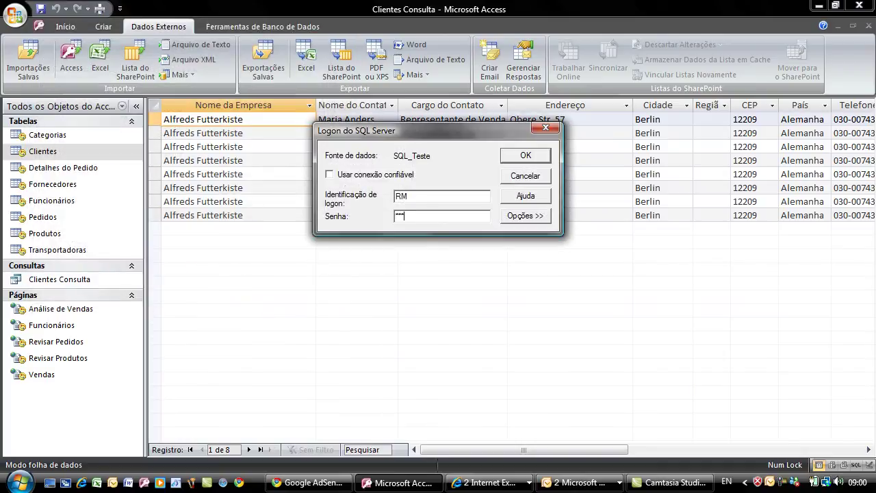
key("BackSpace")
key("BackSpace")
key("BackSpace")
key("BackSpace")
key("BackSpace")
key("BackSpace")
type("*******")
left_click(521, 154)
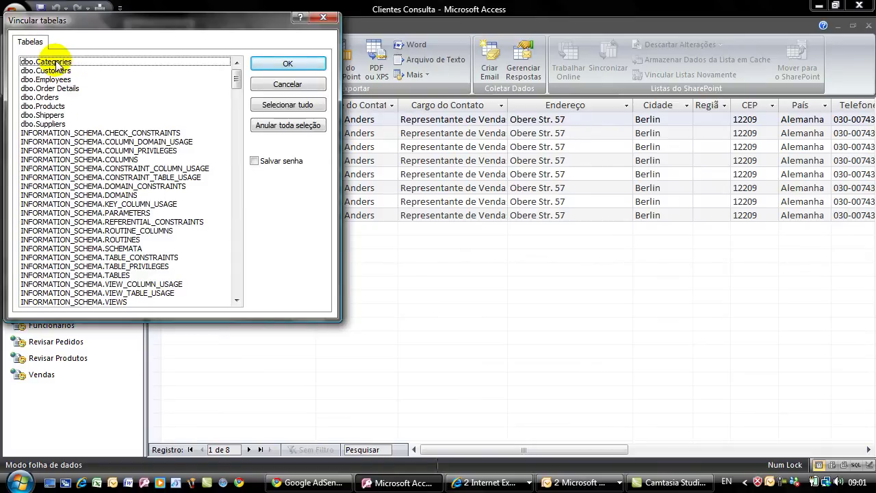
- Link the dbo.Categories table from the Vincular tabelas list
left_click_drag(16, 20, 70, 43)
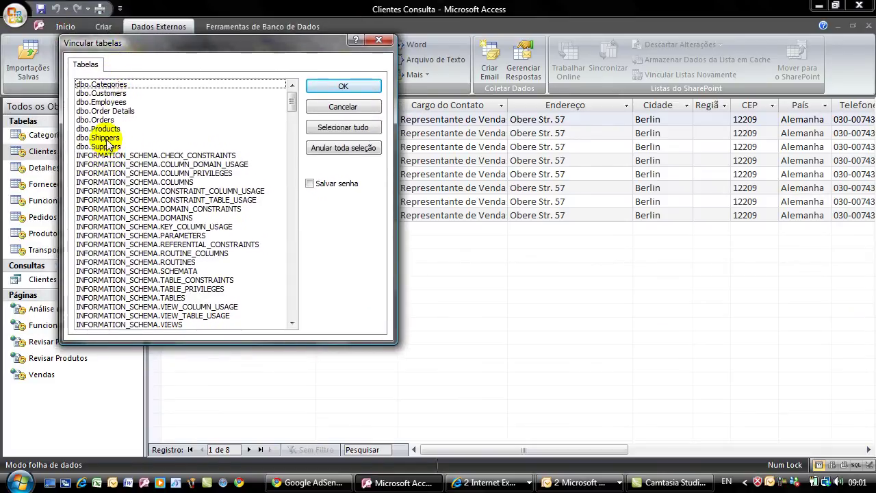
left_click(109, 84)
left_click(343, 83)
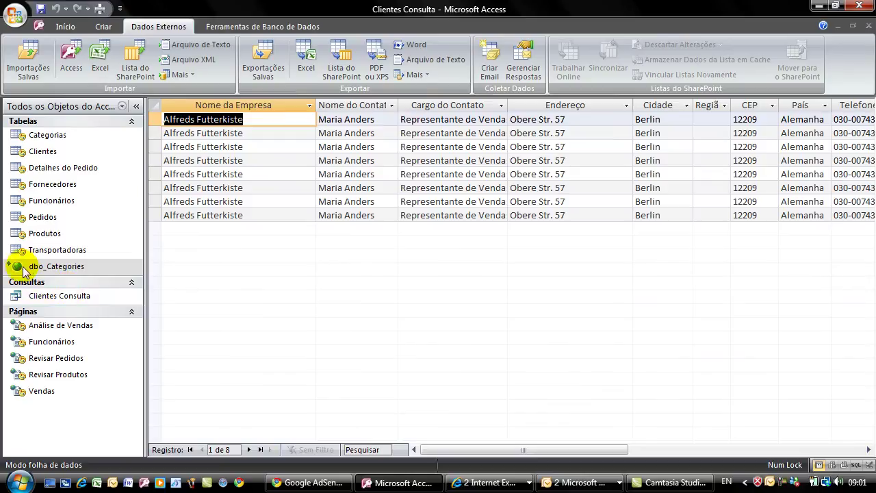
- Open dbo_Categories in Datasheet view and auto-fit the Description column to its text
double_click(25, 268)
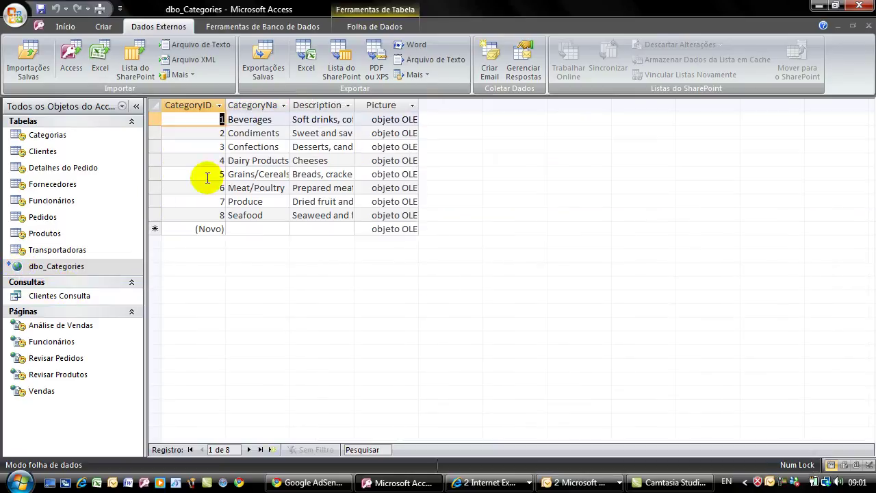
left_click_drag(355, 105, 355, 105)
double_click(356, 106)
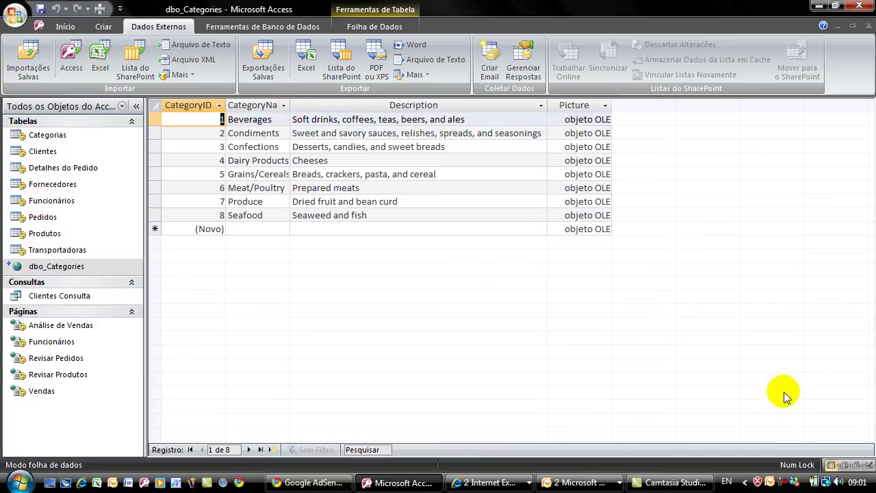
left_click(783, 483)
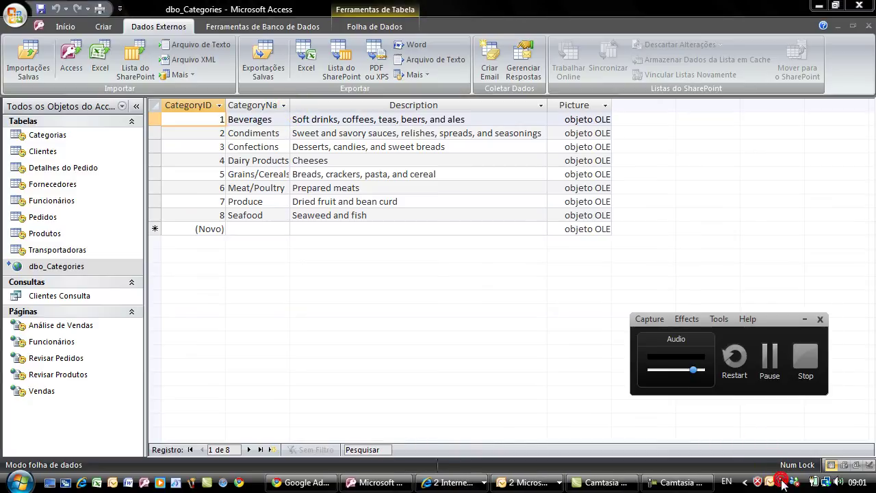